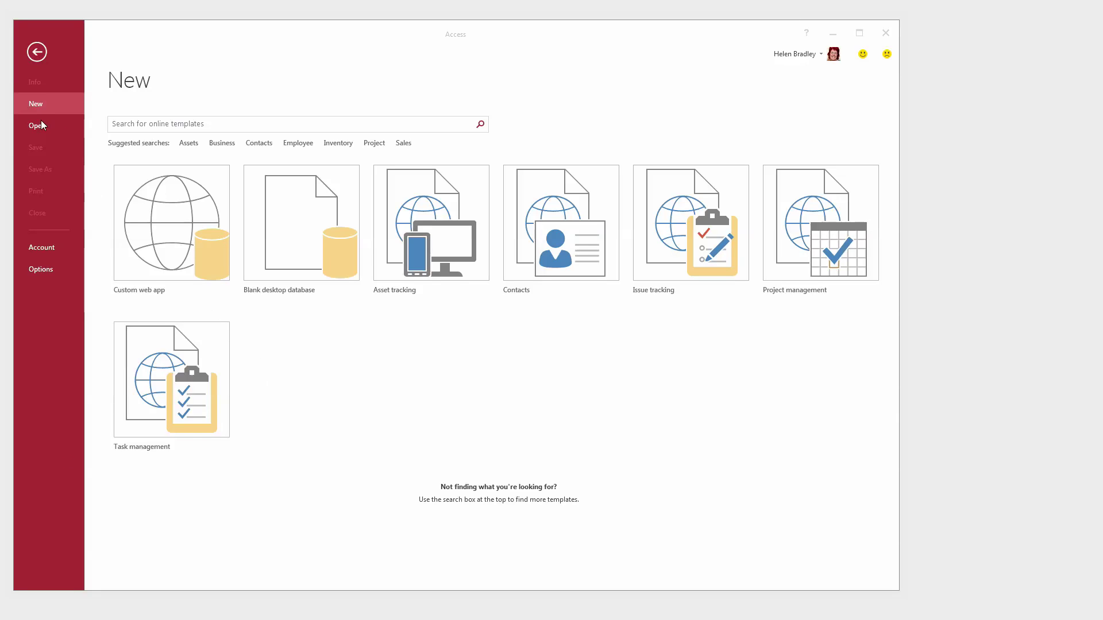
Step: Open club.accdb from Recent and display the Members table's seven records in datasheet view
{"action": "left_click", "coordinate": [42, 125]}
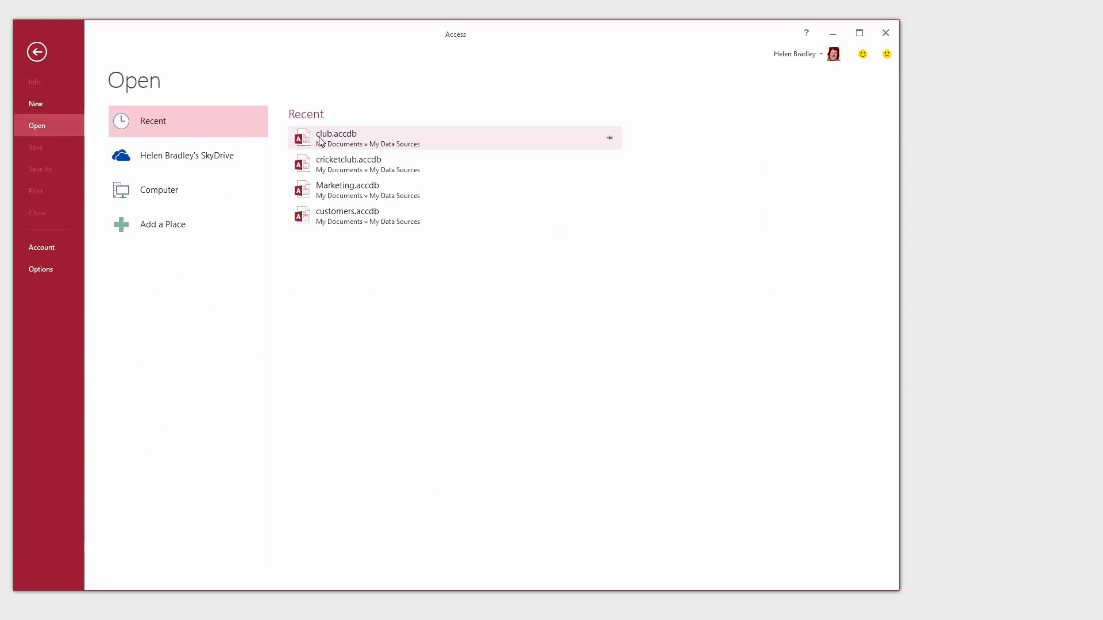
{"action": "left_click", "coordinate": [340, 138]}
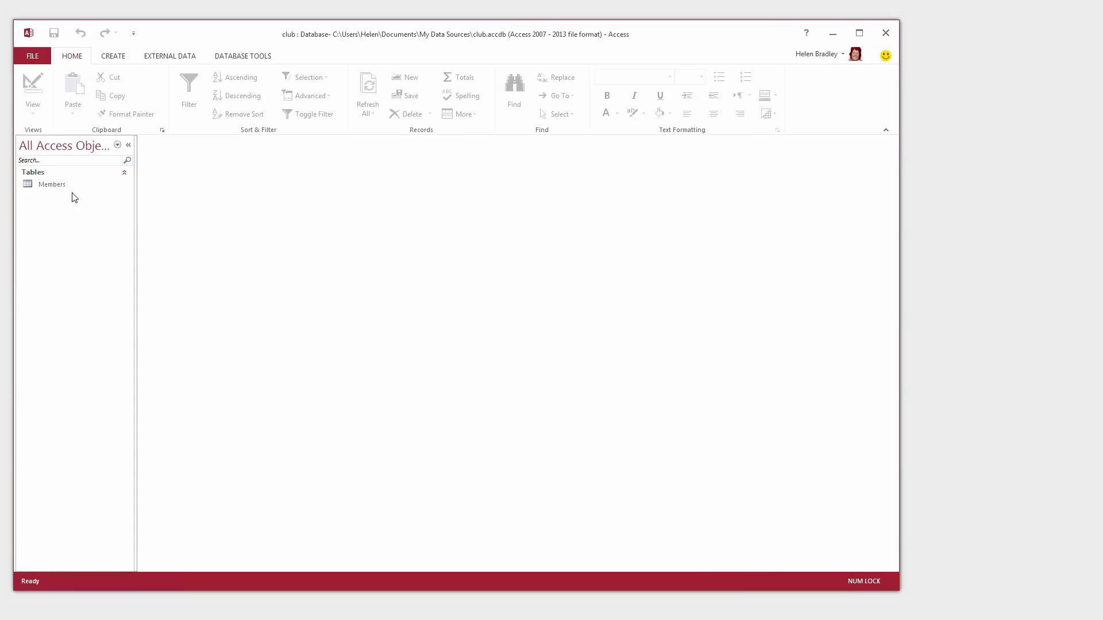
{"action": "double_click", "coordinate": [46, 184]}
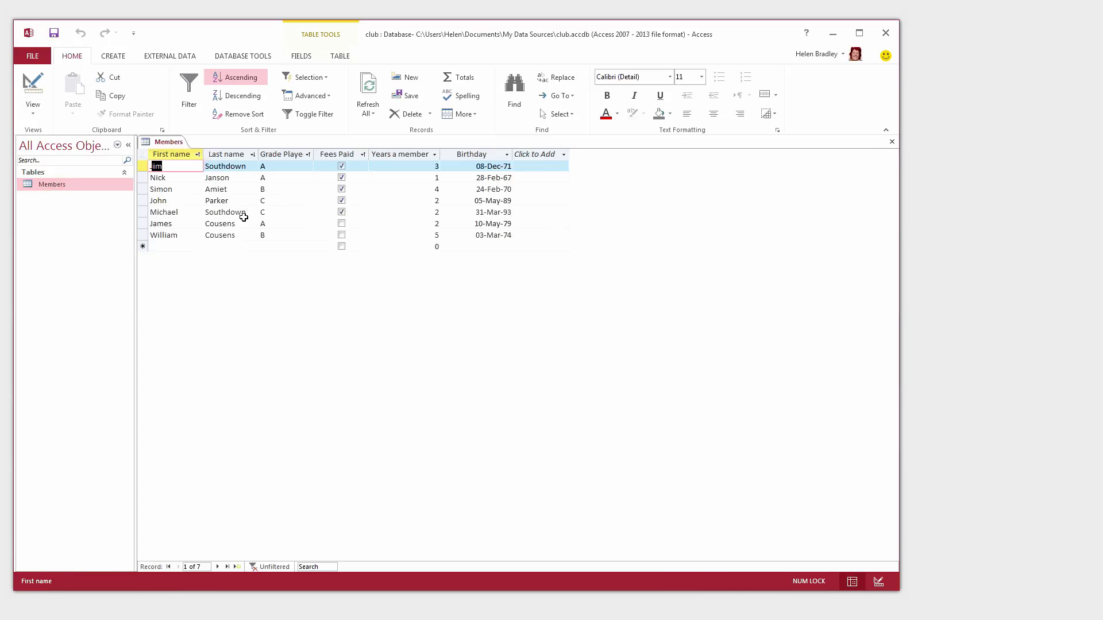
{"action": "left_click", "coordinate": [167, 247]}
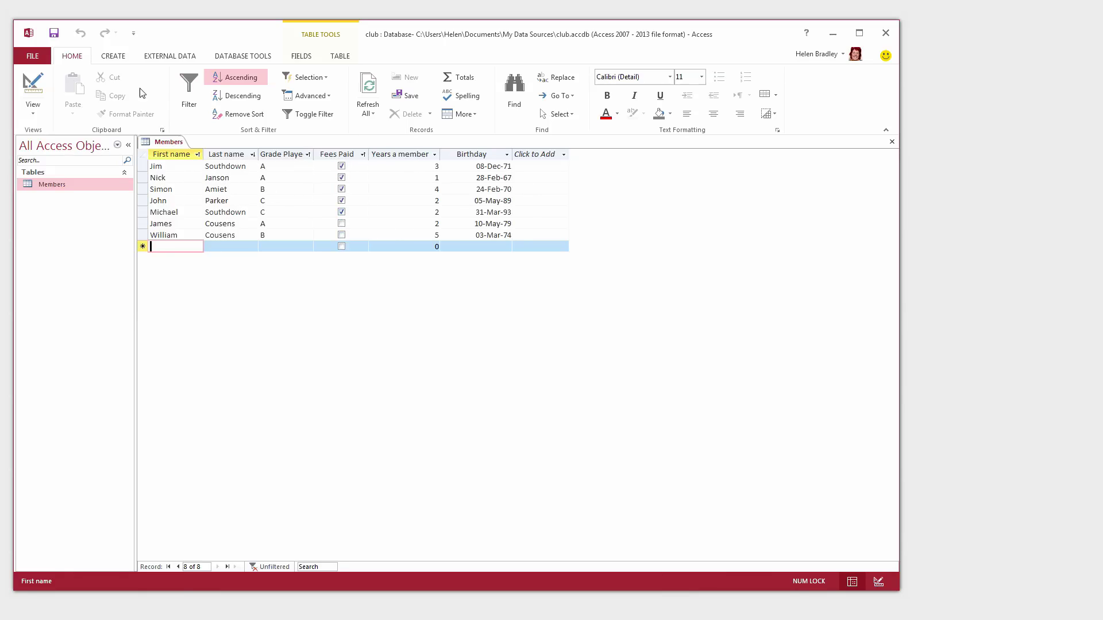
Step: Choose the Simple Query Wizard from the Create tab's Query Wizard options
{"action": "left_click", "coordinate": [109, 58]}
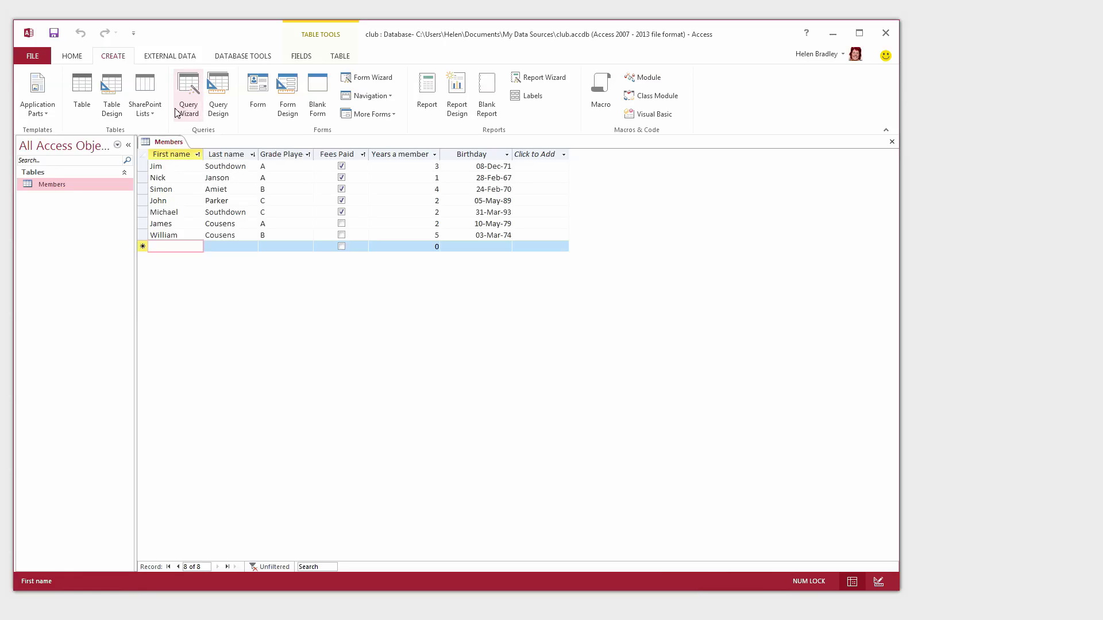
{"action": "left_click", "coordinate": [189, 92]}
{"action": "left_click_drag", "start_coordinate": [459, 176], "coordinate": [209, 191]}
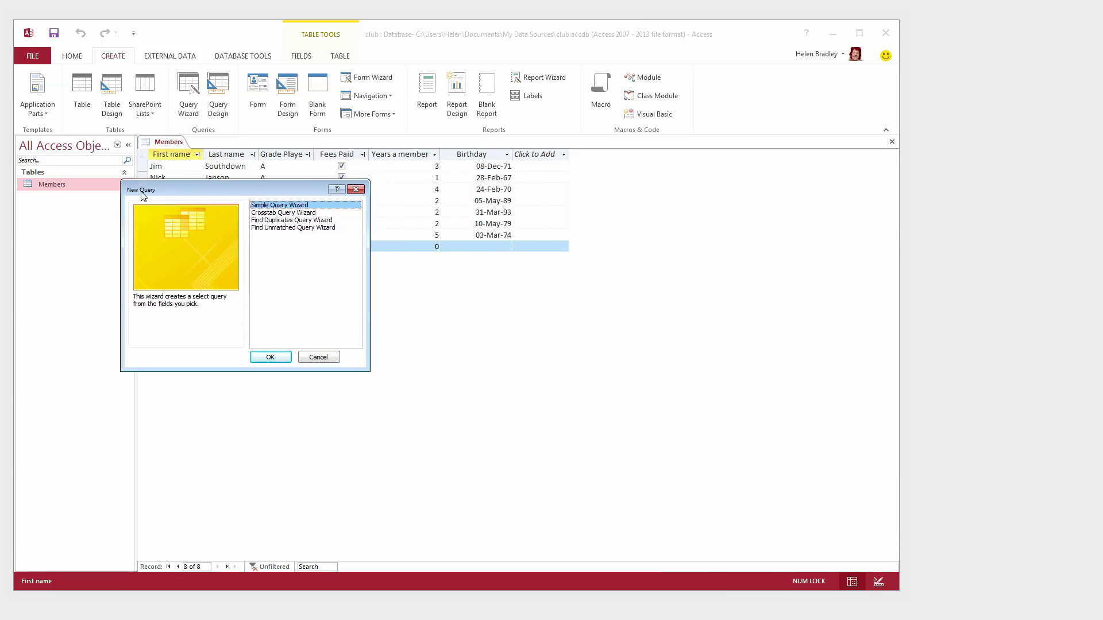
{"action": "left_click", "coordinate": [270, 358]}
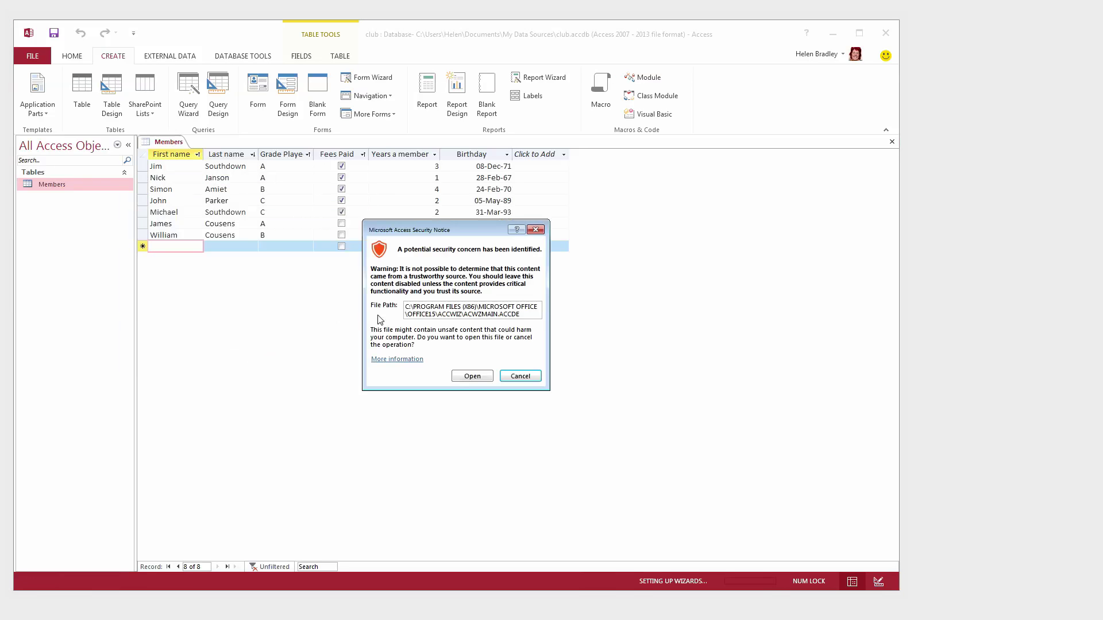
Step: Allow the wizard to open and add FirstName, LastName and Grade from Members as query fields
{"action": "left_click", "coordinate": [471, 376]}
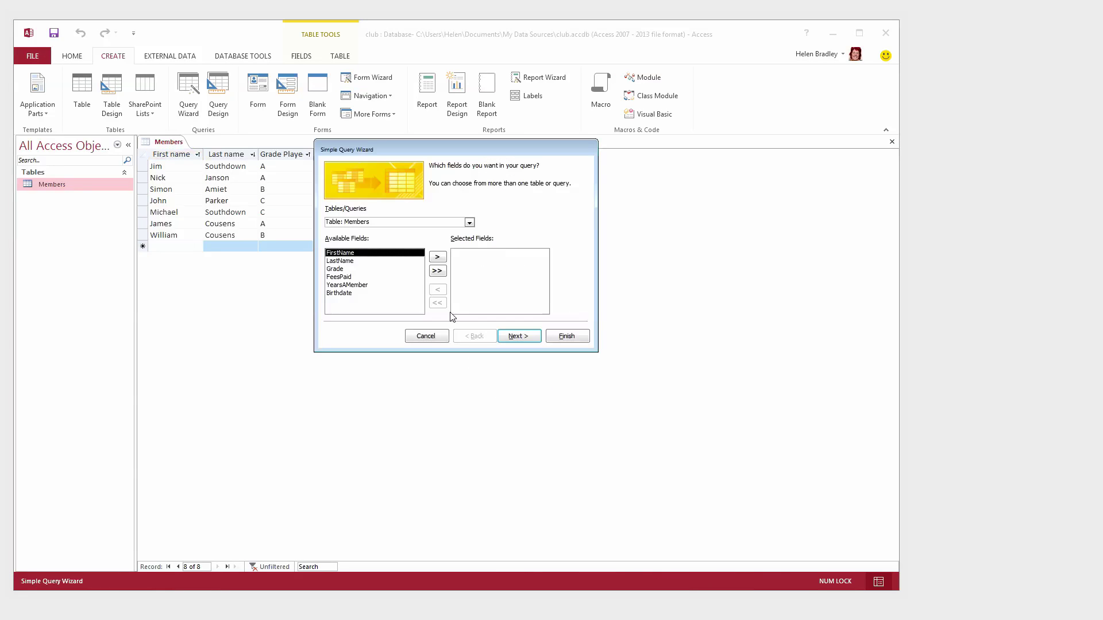
{"action": "left_click_drag", "start_coordinate": [407, 153], "coordinate": [278, 151]}
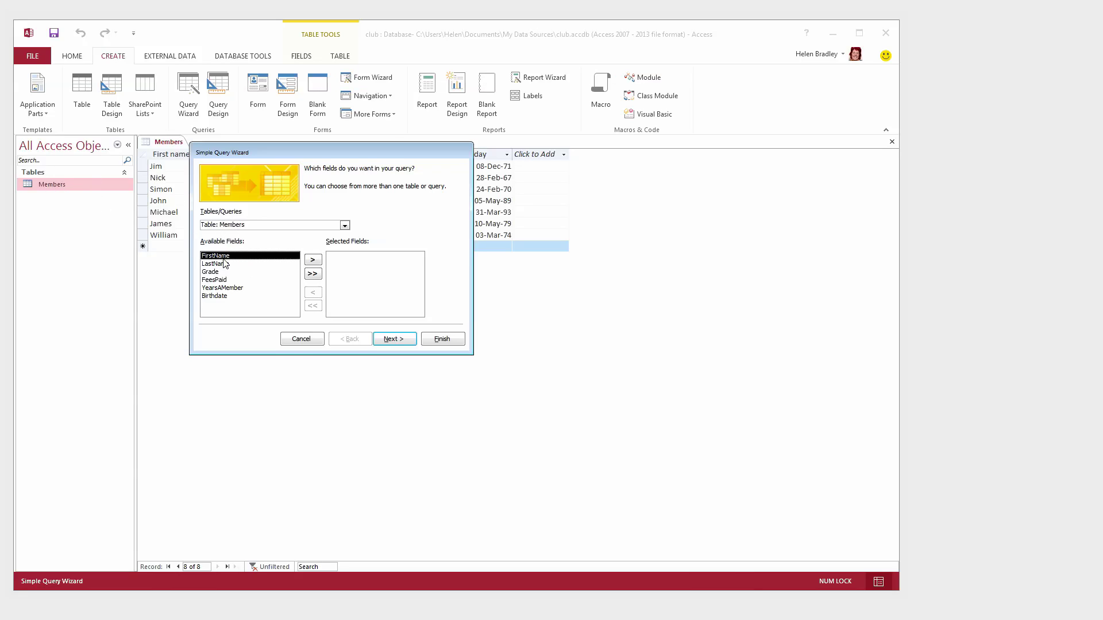
{"action": "left_click", "coordinate": [313, 262]}
{"action": "left_click", "coordinate": [311, 262]}
{"action": "left_click", "coordinate": [311, 261]}
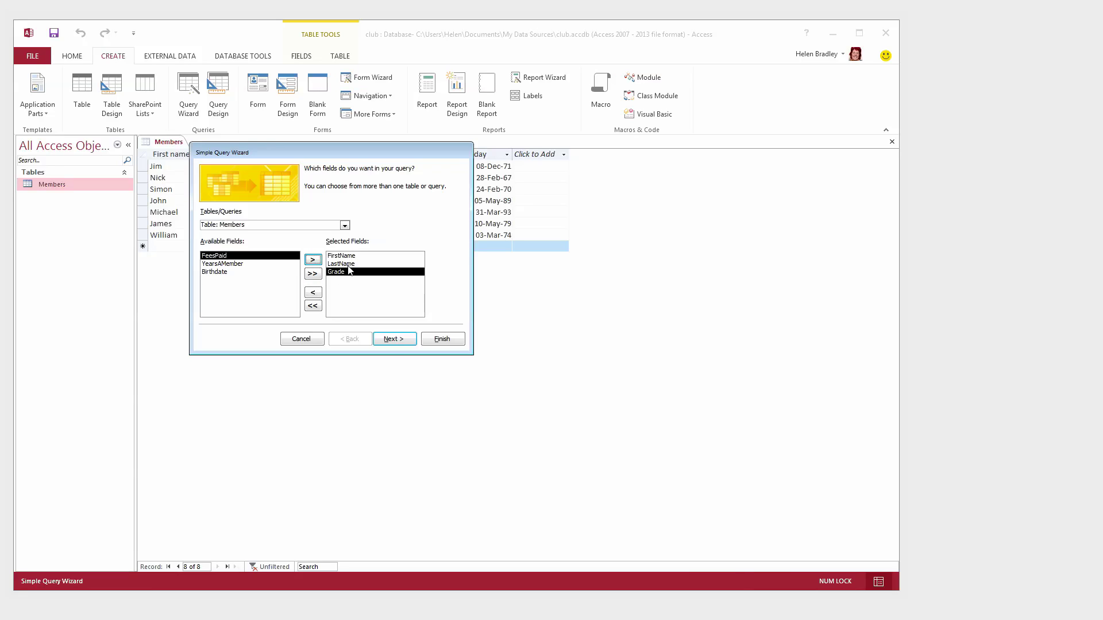
Step: Title the query 'Members and Grade' and finish the wizard to open its results
{"action": "left_click", "coordinate": [392, 340]}
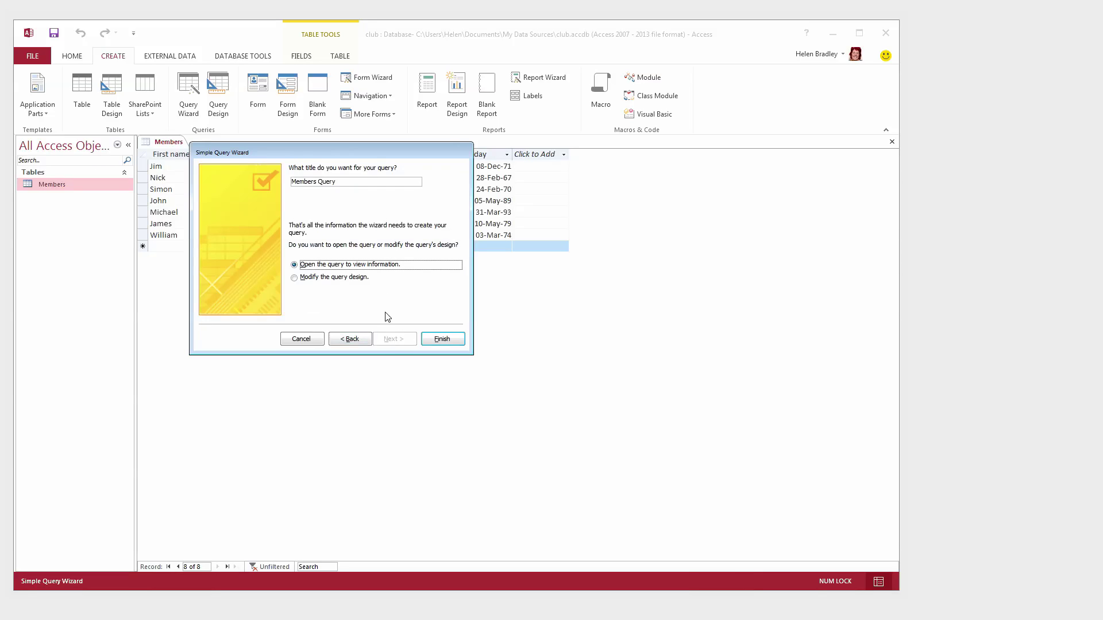
{"action": "left_click_drag", "start_coordinate": [344, 183], "coordinate": [290, 182]}
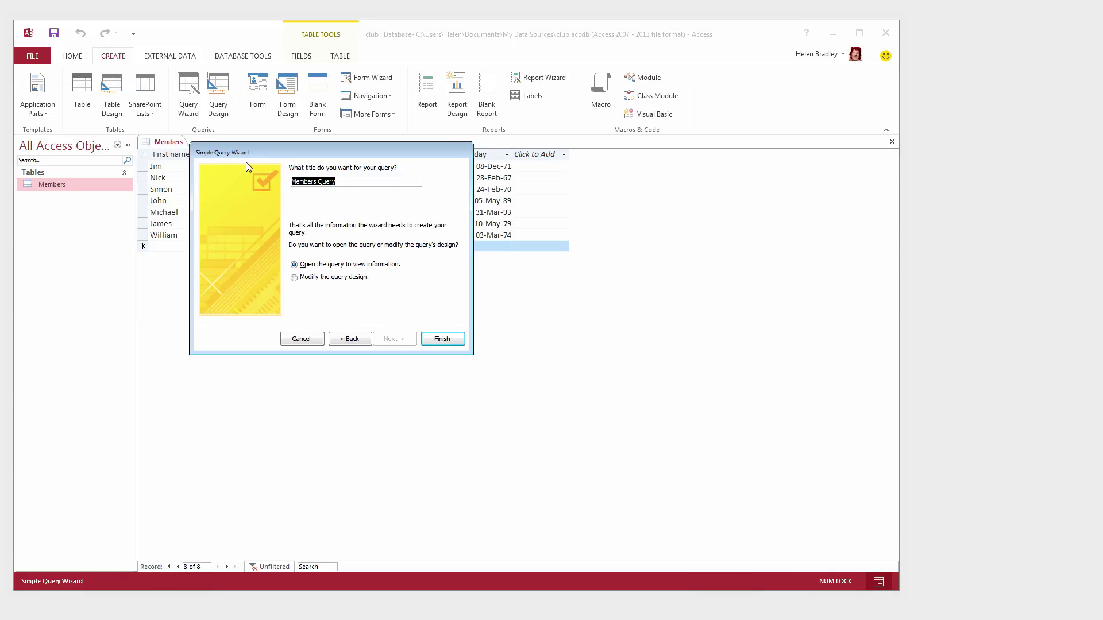
{"action": "type", "text": "Members and Grade"}
{"action": "left_click", "coordinate": [440, 339]}
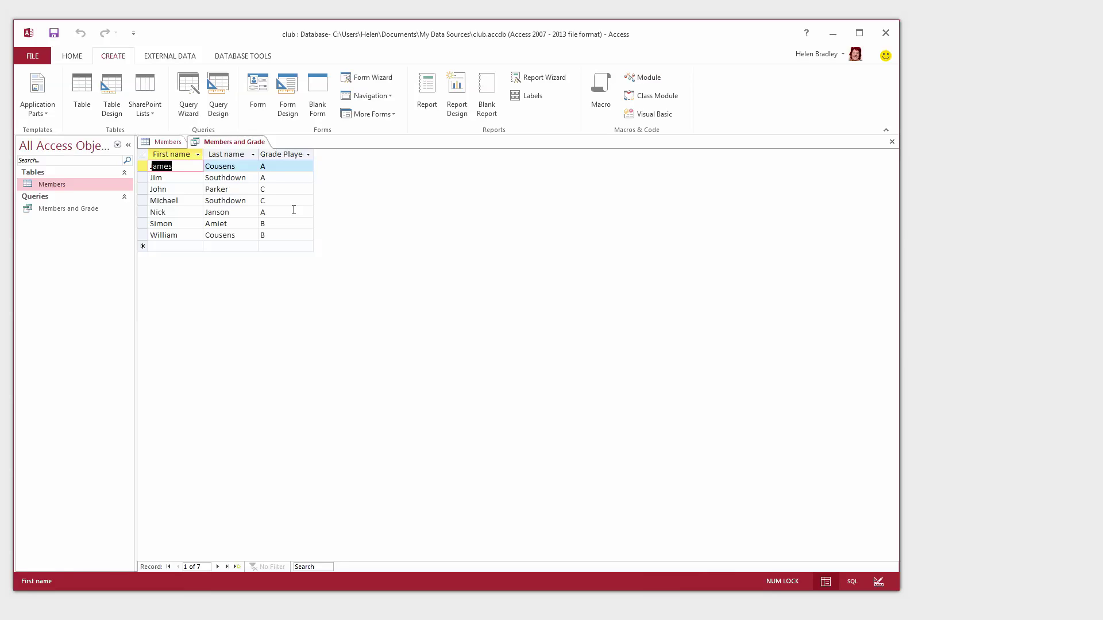
Step: Select the Members and Grade query and bring up the Home view choices
{"action": "left_click", "coordinate": [49, 211]}
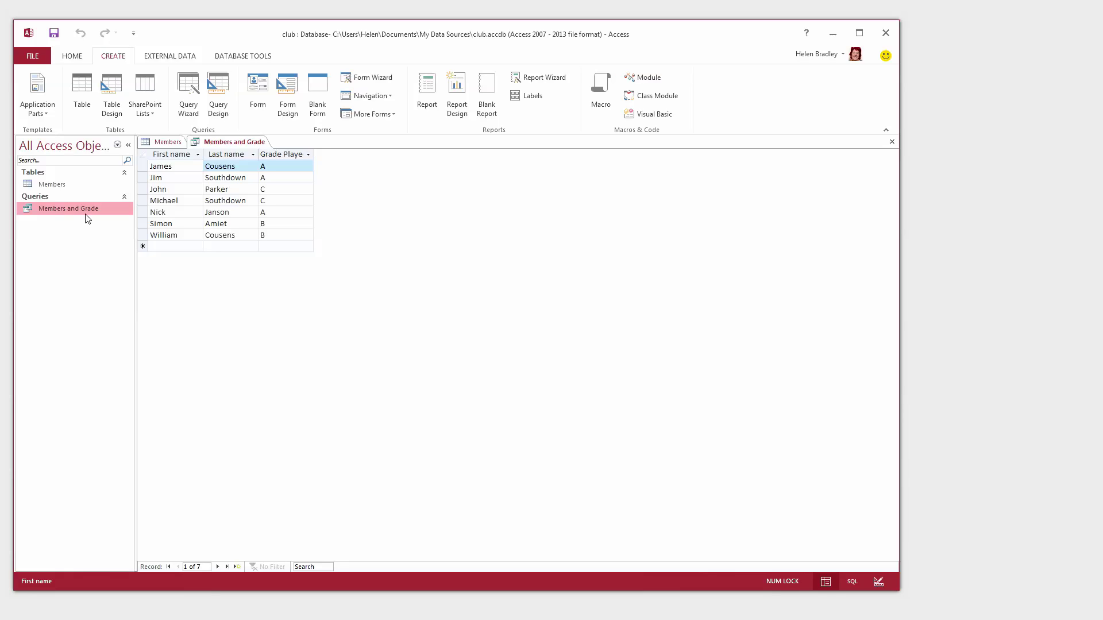
{"action": "left_click", "coordinate": [71, 56]}
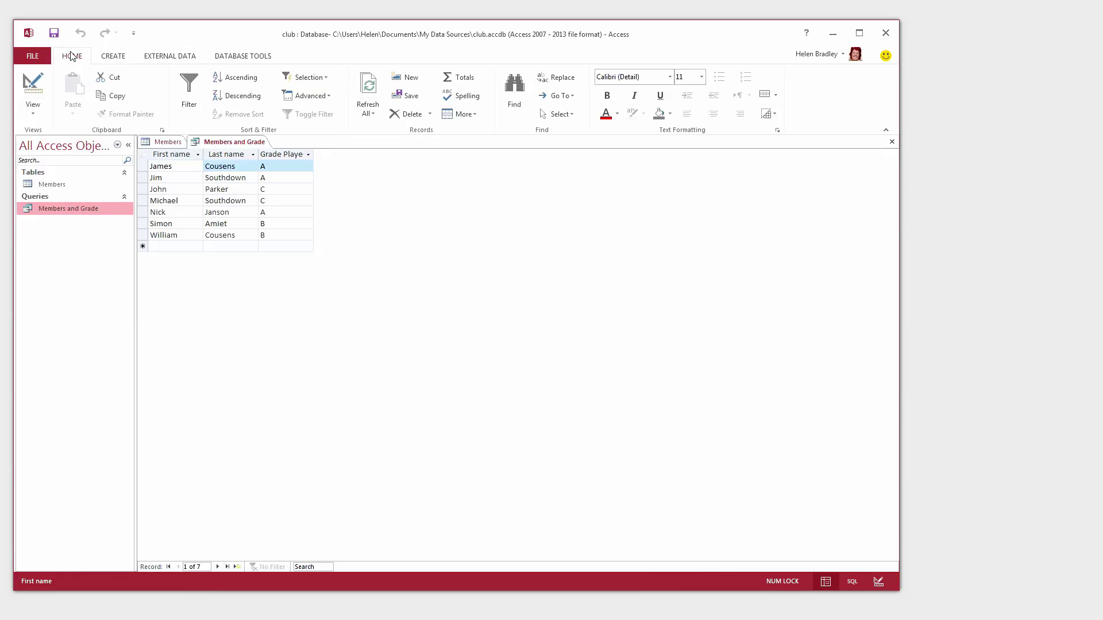
{"action": "left_click", "coordinate": [34, 110]}
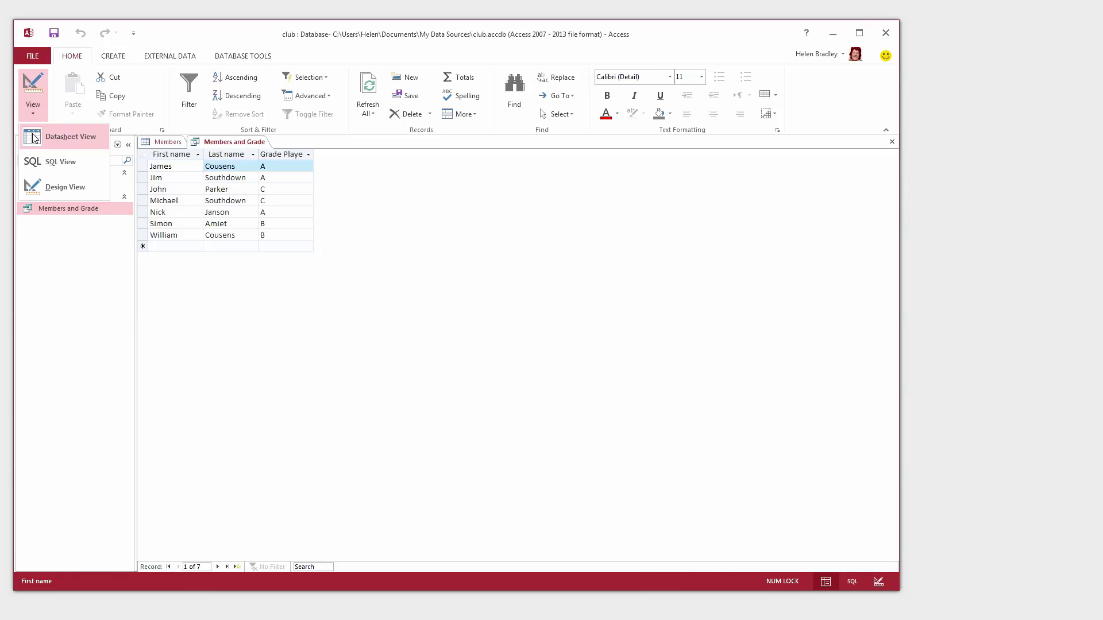
Step: In Design view, enlarge the Members field list and set LastName to sort Ascending
{"action": "left_click", "coordinate": [58, 189]}
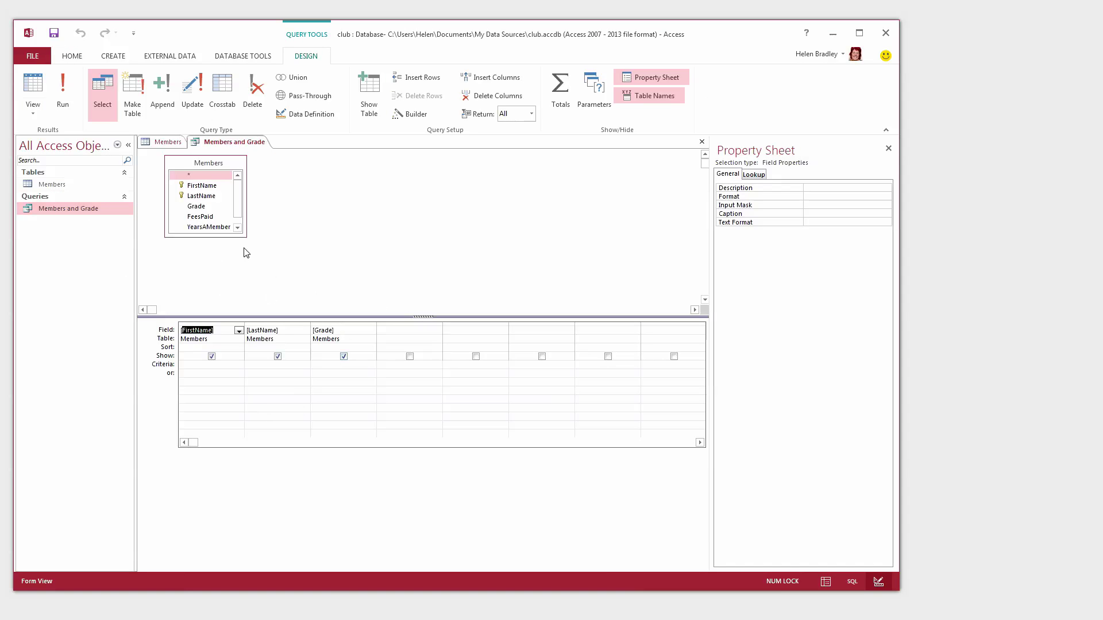
{"action": "left_click_drag", "start_coordinate": [240, 233], "coordinate": [315, 288]}
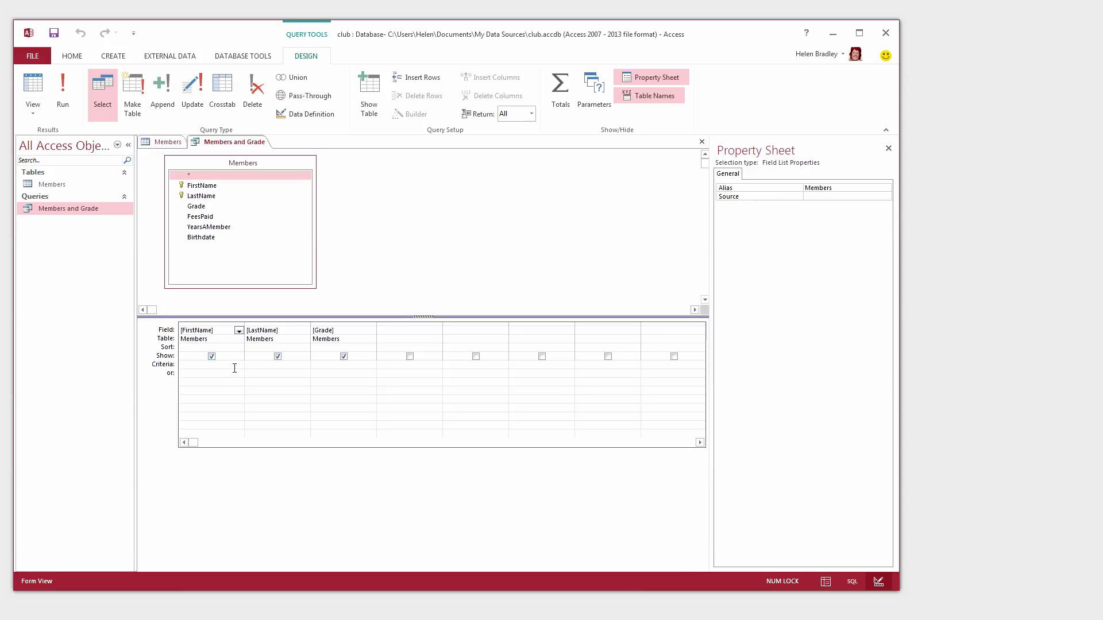
{"action": "left_click", "coordinate": [301, 348]}
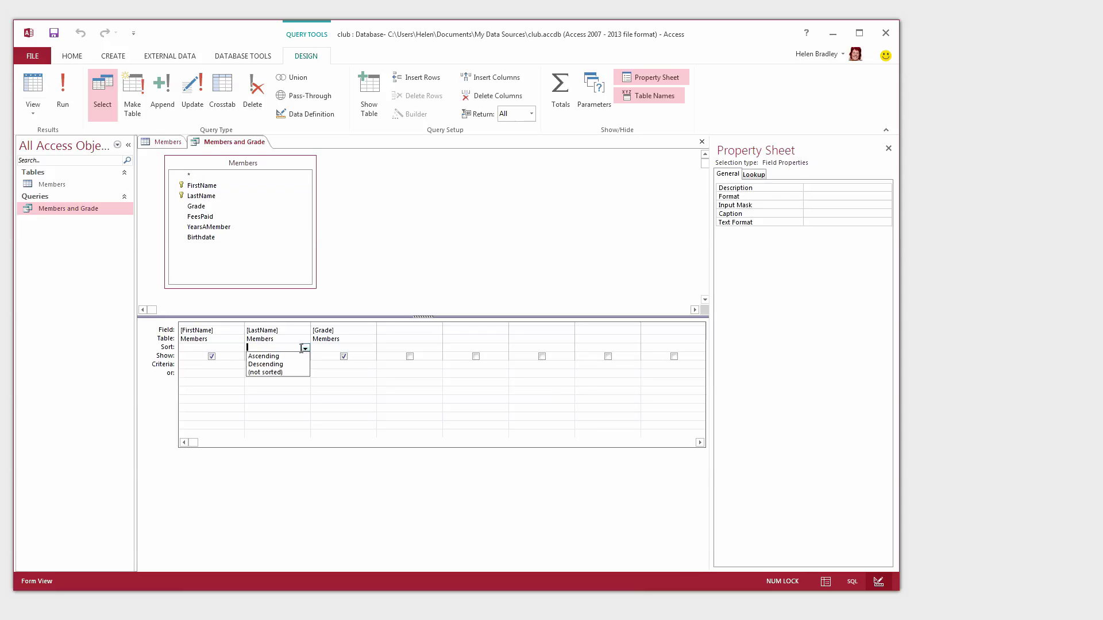
{"action": "left_click", "coordinate": [269, 357]}
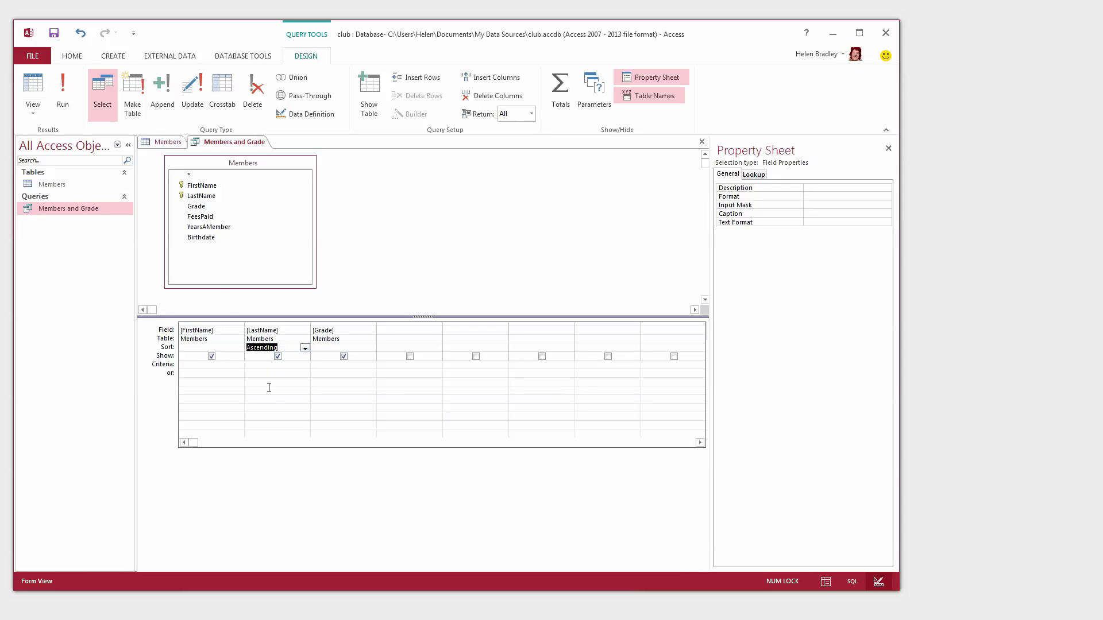
Step: Run the query to see members sorted by last name, then return to Design view
{"action": "left_click", "coordinate": [64, 88]}
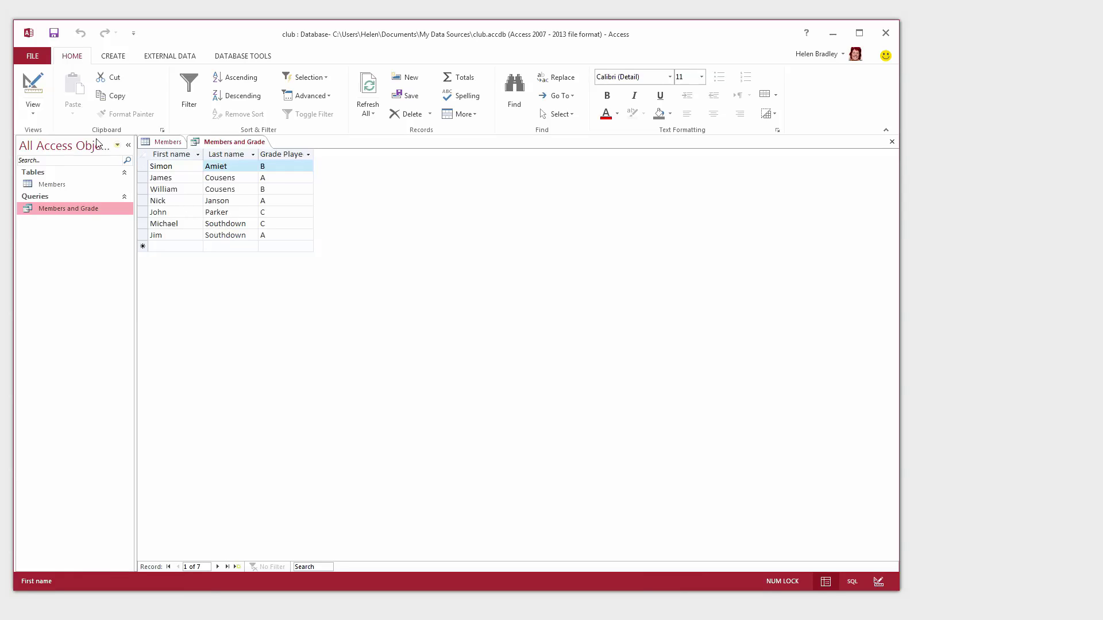
{"action": "left_click", "coordinate": [33, 110]}
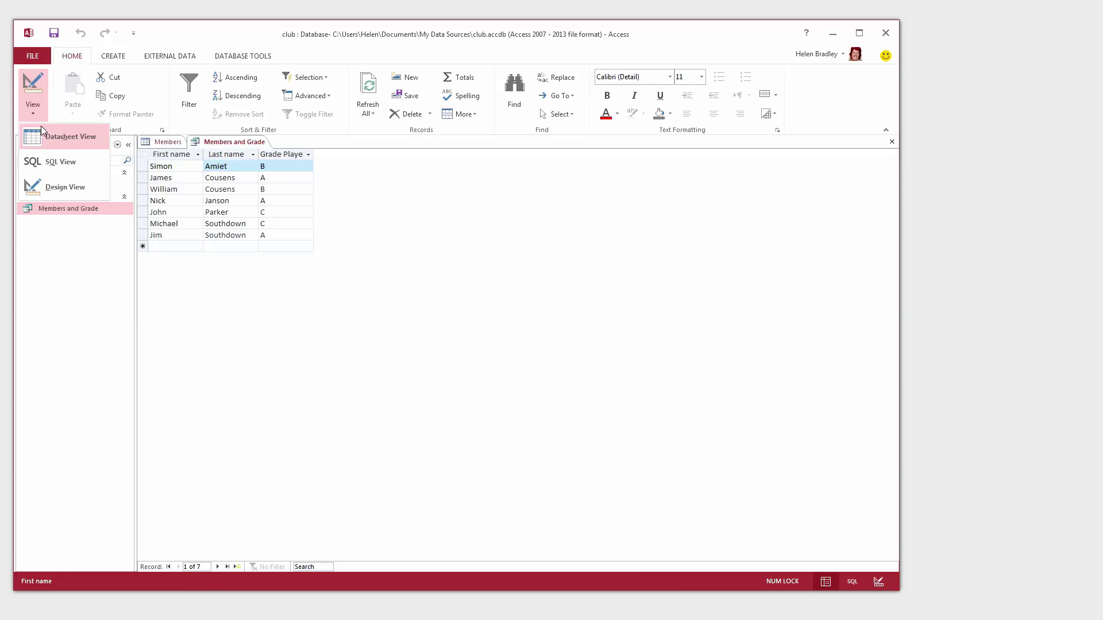
{"action": "left_click", "coordinate": [56, 195]}
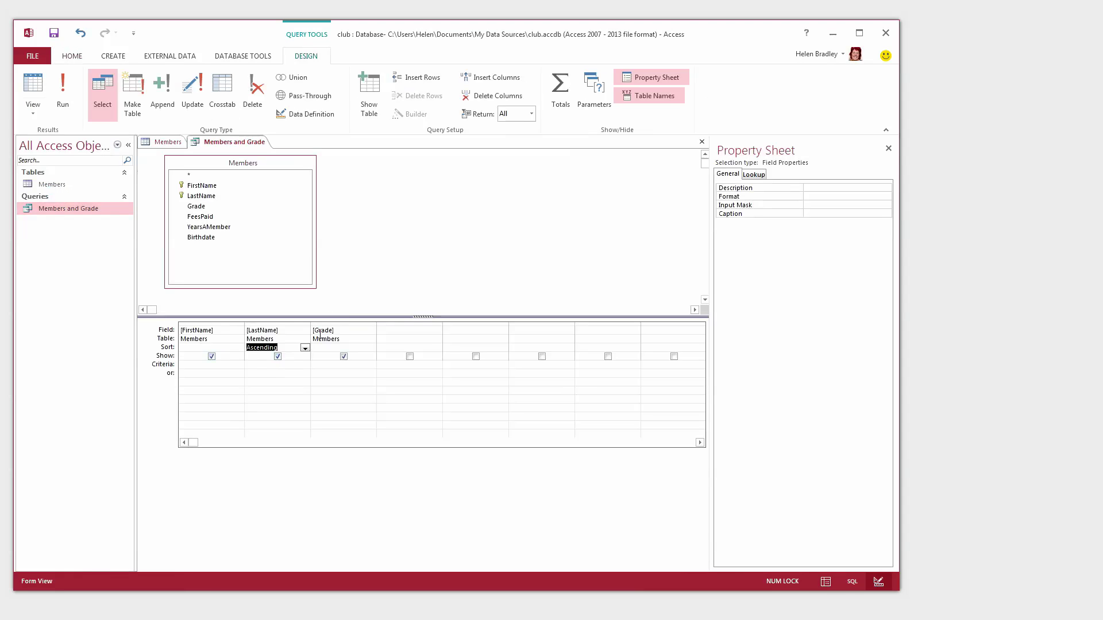
Step: Show the whole query's properties and run the query again
{"action": "left_click", "coordinate": [383, 454]}
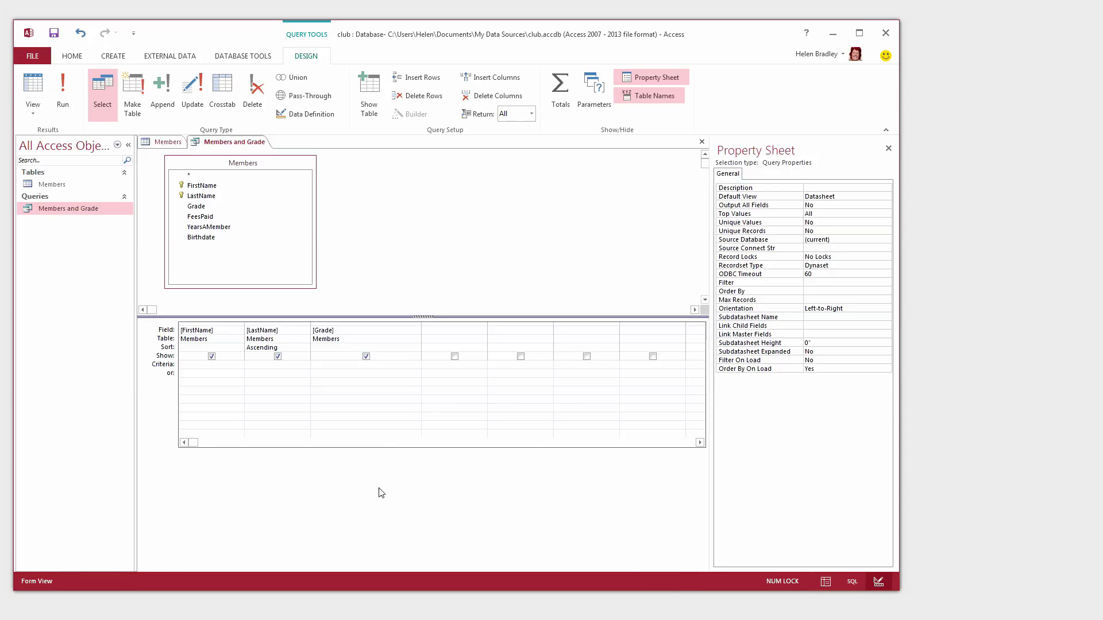
{"action": "left_click", "coordinate": [64, 96]}
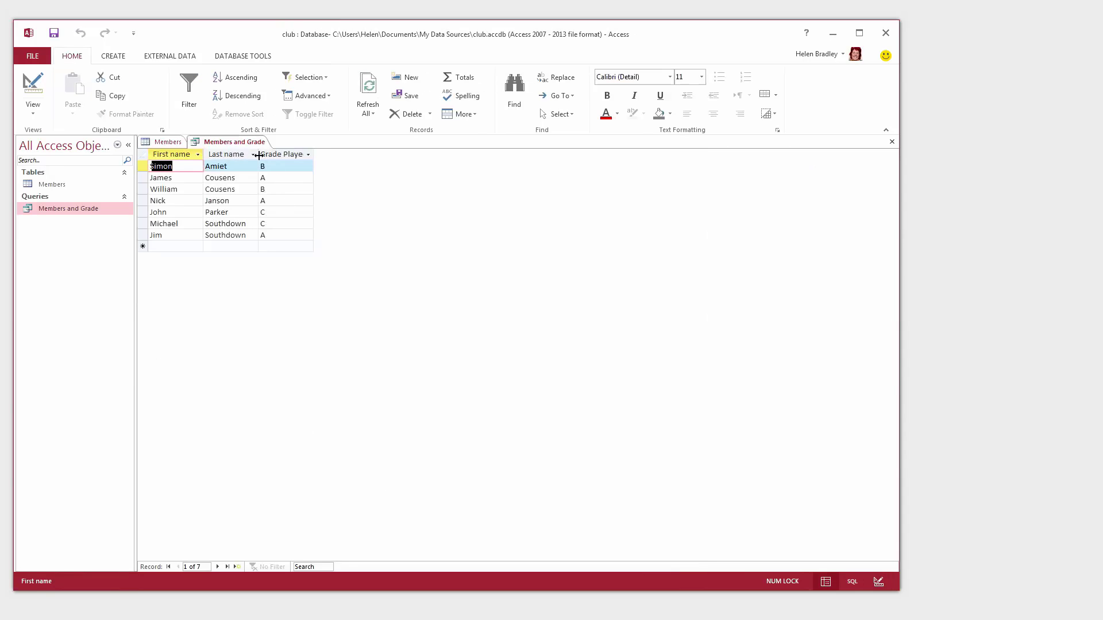
{"action": "left_click", "coordinate": [33, 109]}
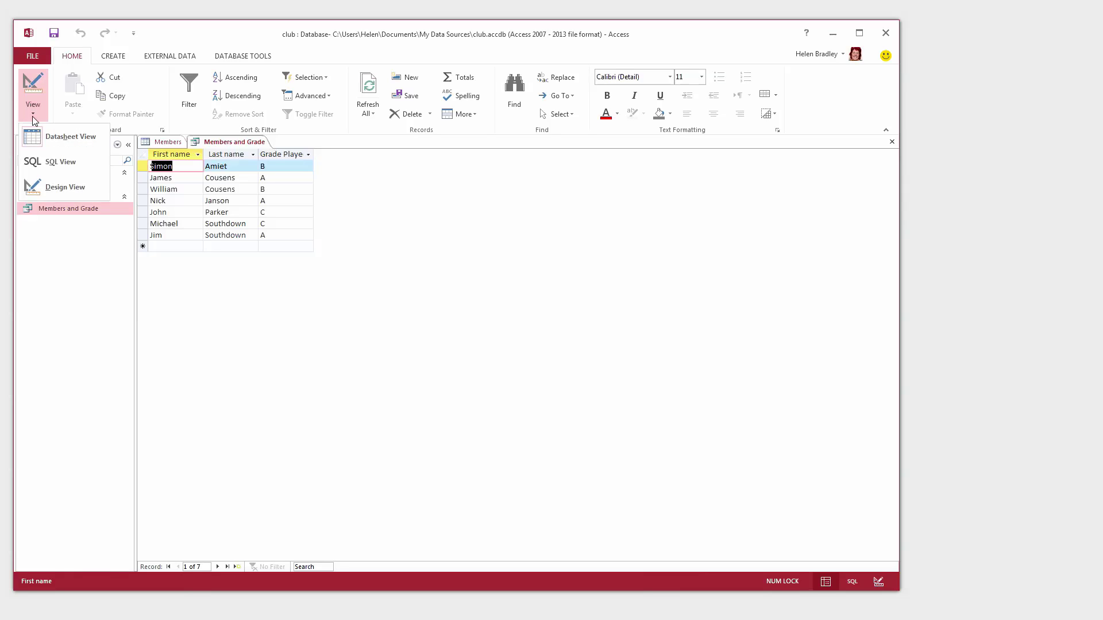
Step: In Design view, enter [Type the grade to view] as the Grade column's criteria
{"action": "left_click", "coordinate": [53, 186]}
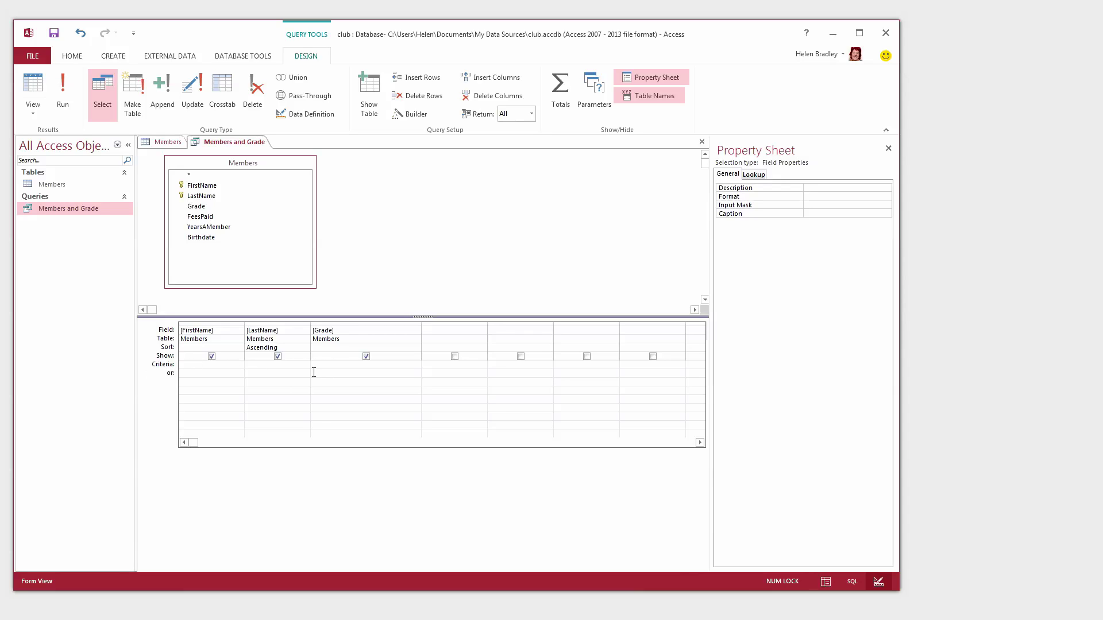
{"action": "type", "text": "[Type the grade to view"}
Step: Run the query entering grade A at the prompt, then return to Design view
{"action": "left_click", "coordinate": [63, 95]}
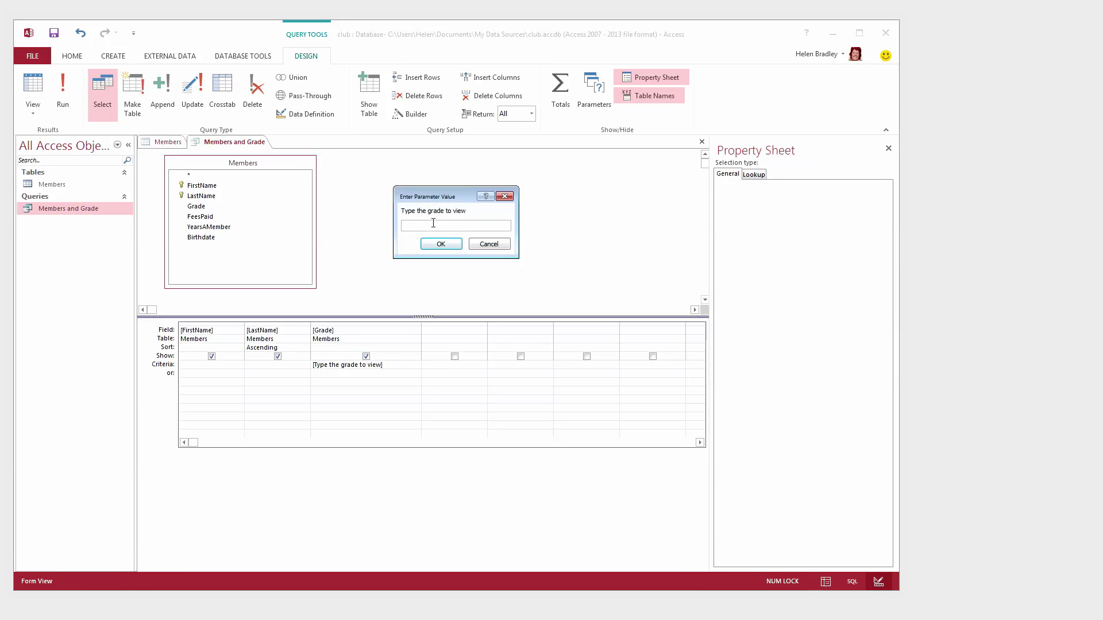
{"action": "type", "text": "A"}
{"action": "left_click", "coordinate": [440, 245]}
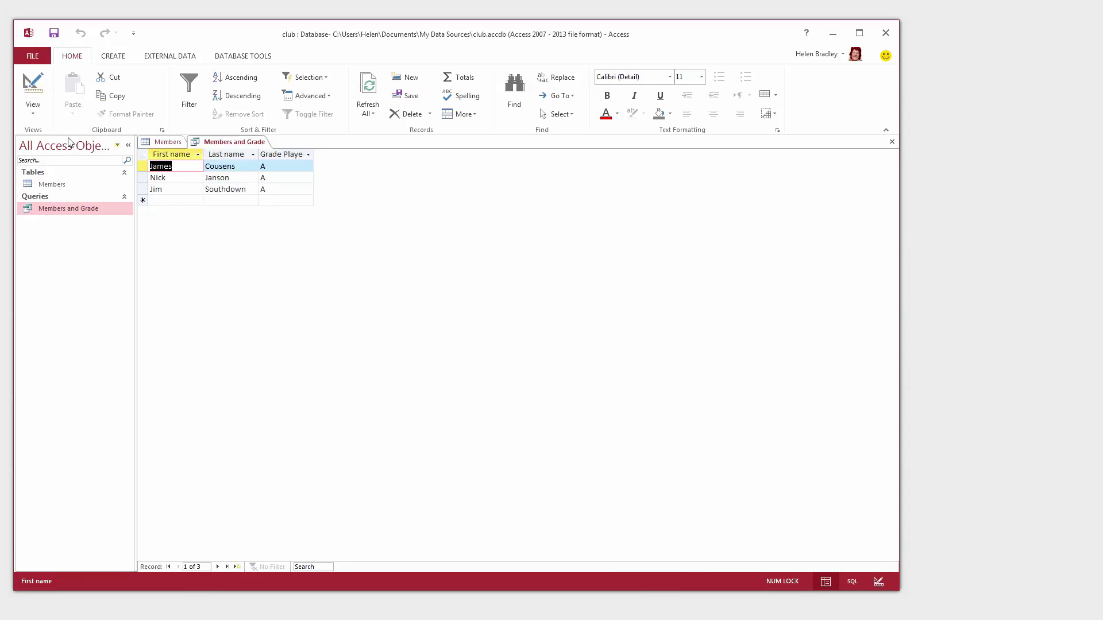
{"action": "left_click", "coordinate": [33, 111]}
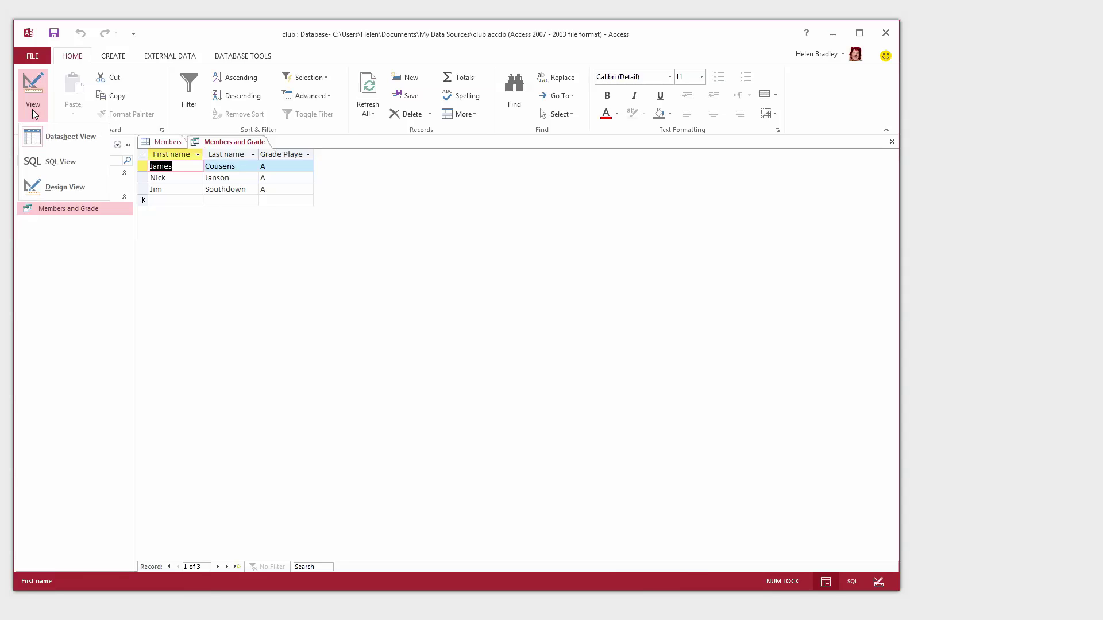
{"action": "left_click", "coordinate": [53, 189]}
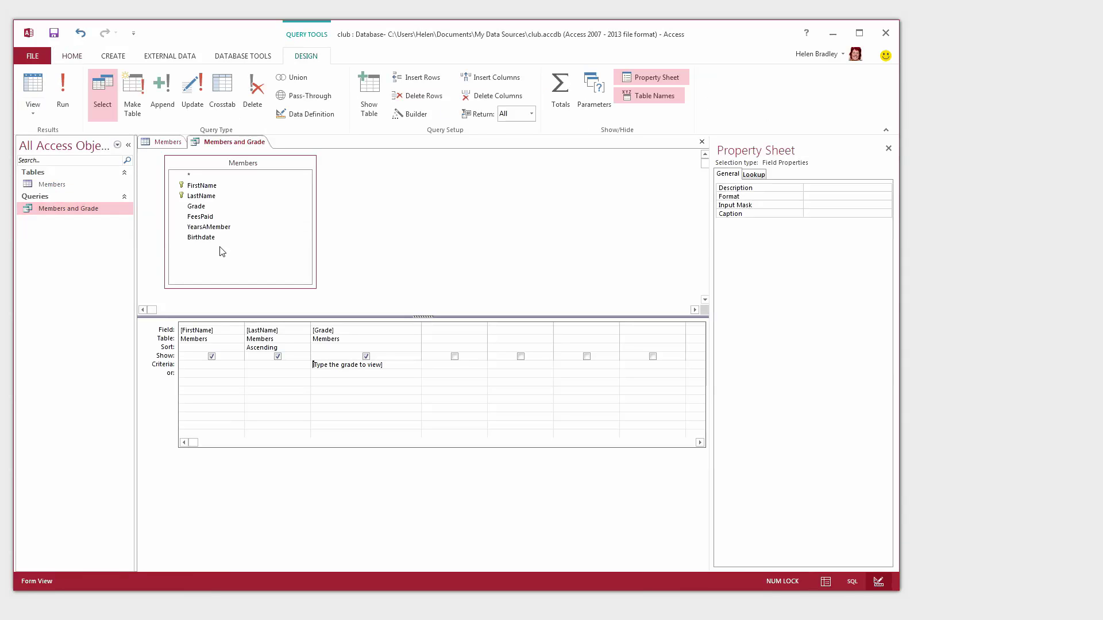
Step: Run the query again with grade B, then return to Design view
{"action": "left_click", "coordinate": [61, 88]}
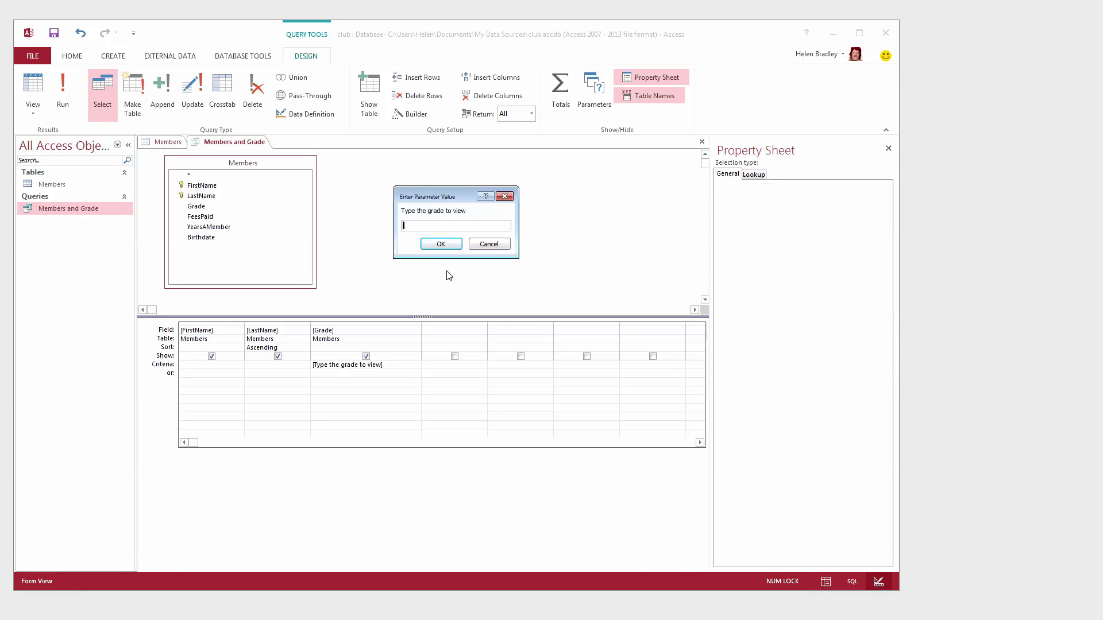
{"action": "type", "text": "B"}
{"action": "left_click", "coordinate": [436, 244]}
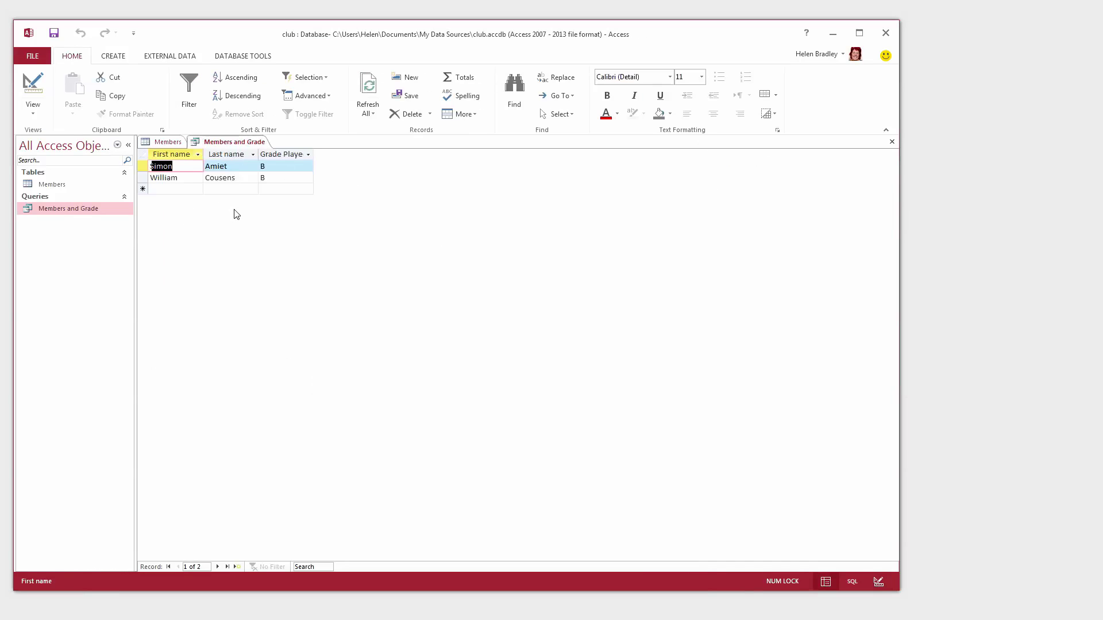
{"action": "left_click", "coordinate": [34, 108]}
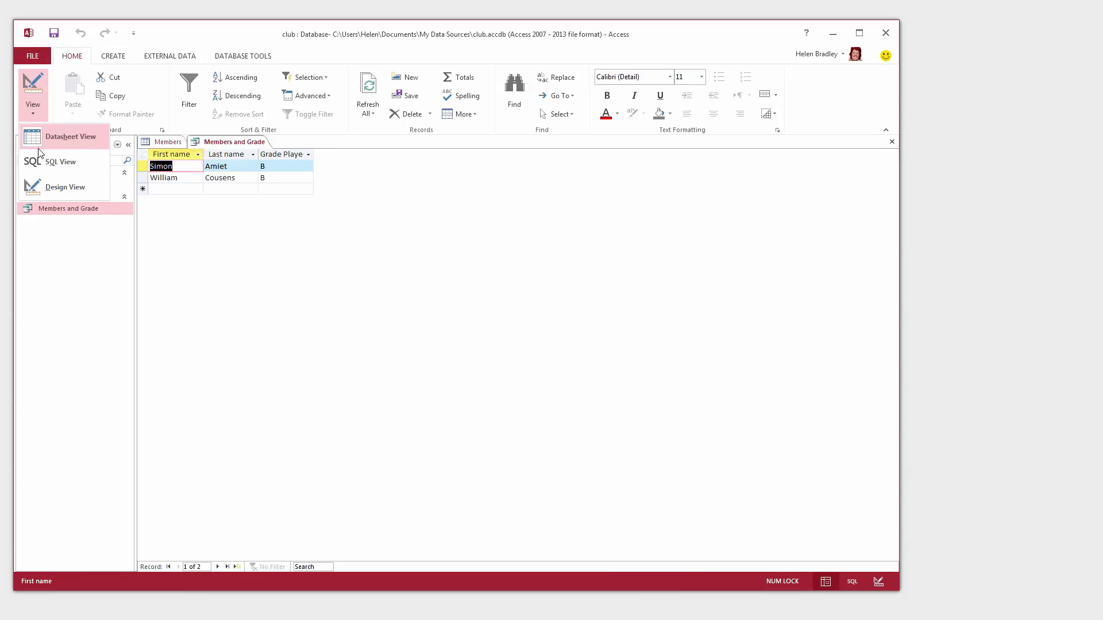
{"action": "left_click", "coordinate": [51, 187]}
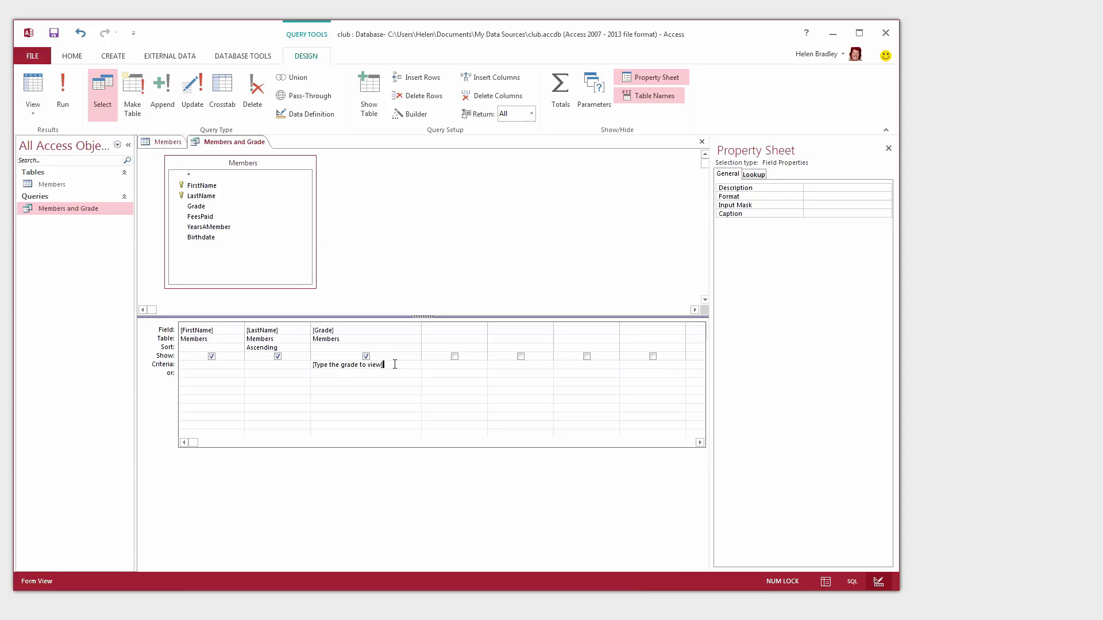
Step: Rerun the query with grade 'a' to list the three grade-A members
{"action": "key", "text": "End"}
{"action": "left_click", "coordinate": [350, 471]}
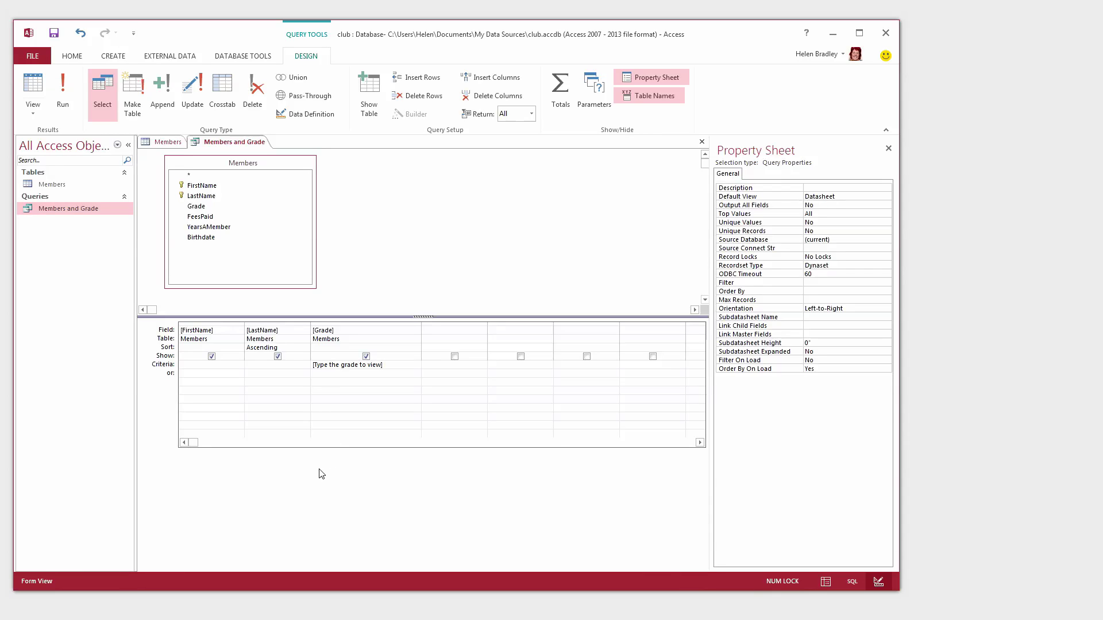
{"action": "left_click", "coordinate": [62, 95]}
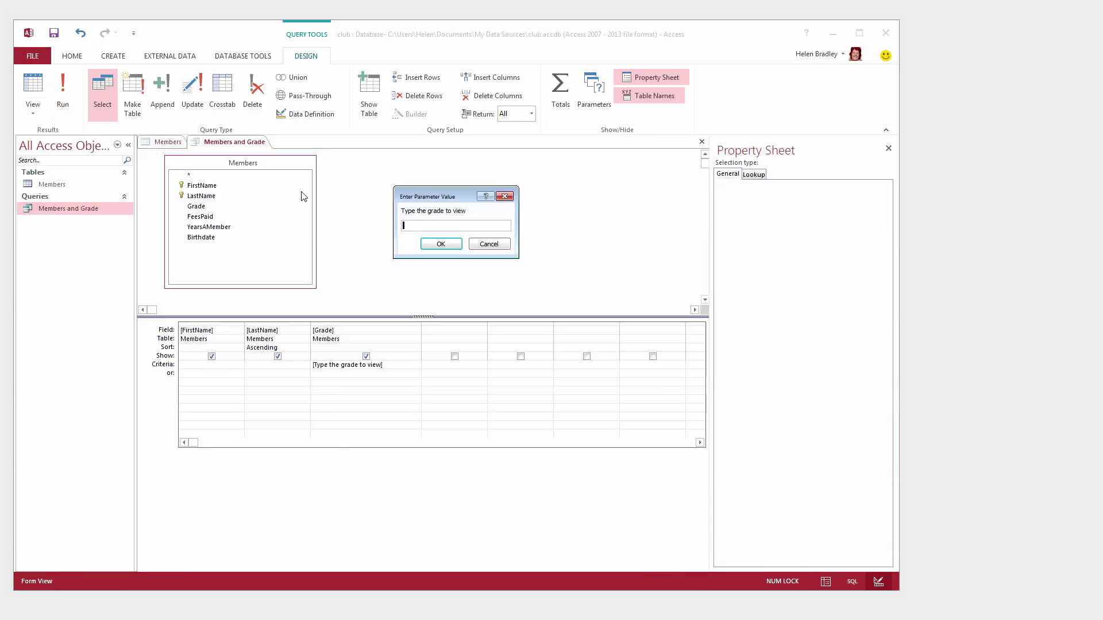
{"action": "type", "text": "a"}
{"action": "left_click", "coordinate": [426, 246]}
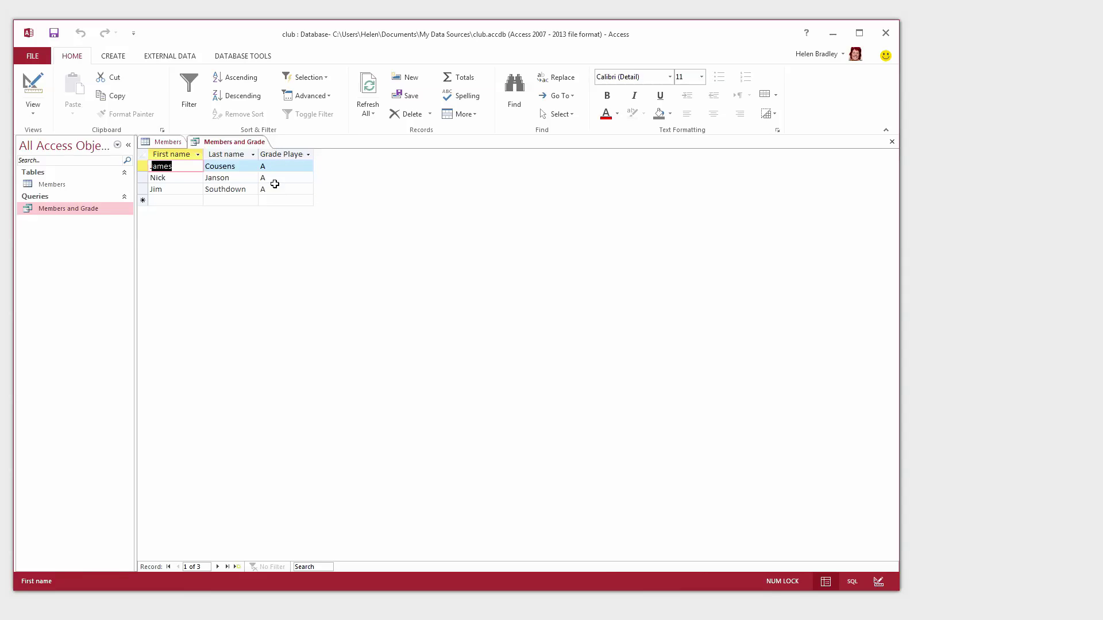
Step: In Design view, clear the Show checkbox for the Grade column
{"action": "left_click", "coordinate": [33, 112]}
{"action": "left_click", "coordinate": [53, 189]}
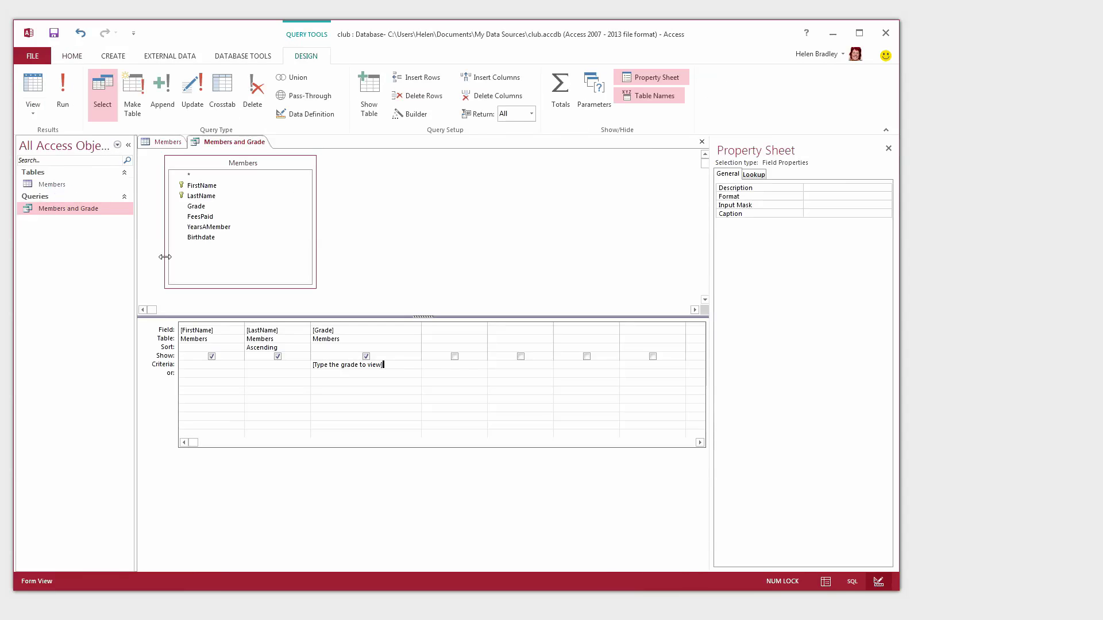
{"action": "left_click", "coordinate": [367, 356]}
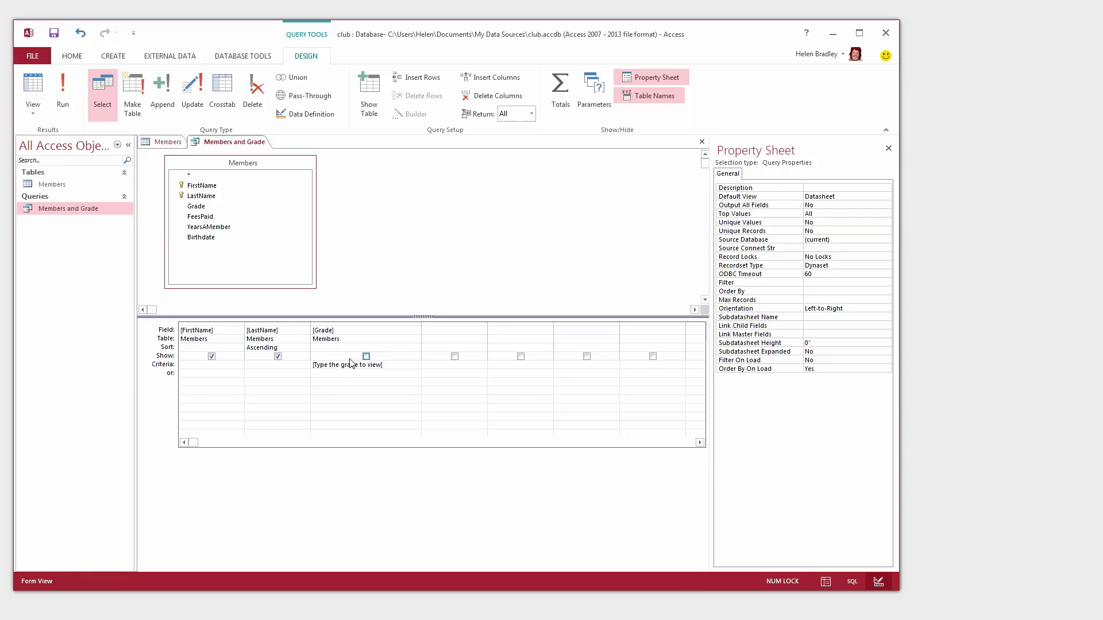
Step: Run the query with grade A to list only names, then return to Design view
{"action": "left_click", "coordinate": [63, 89]}
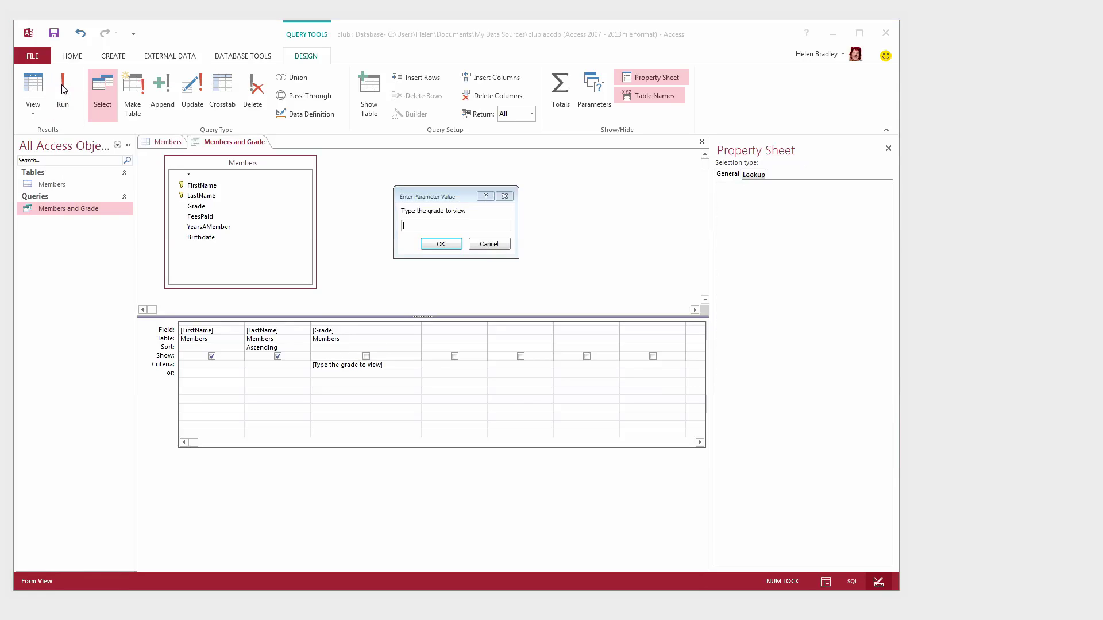
{"action": "type", "text": "A"}
{"action": "left_click", "coordinate": [441, 244]}
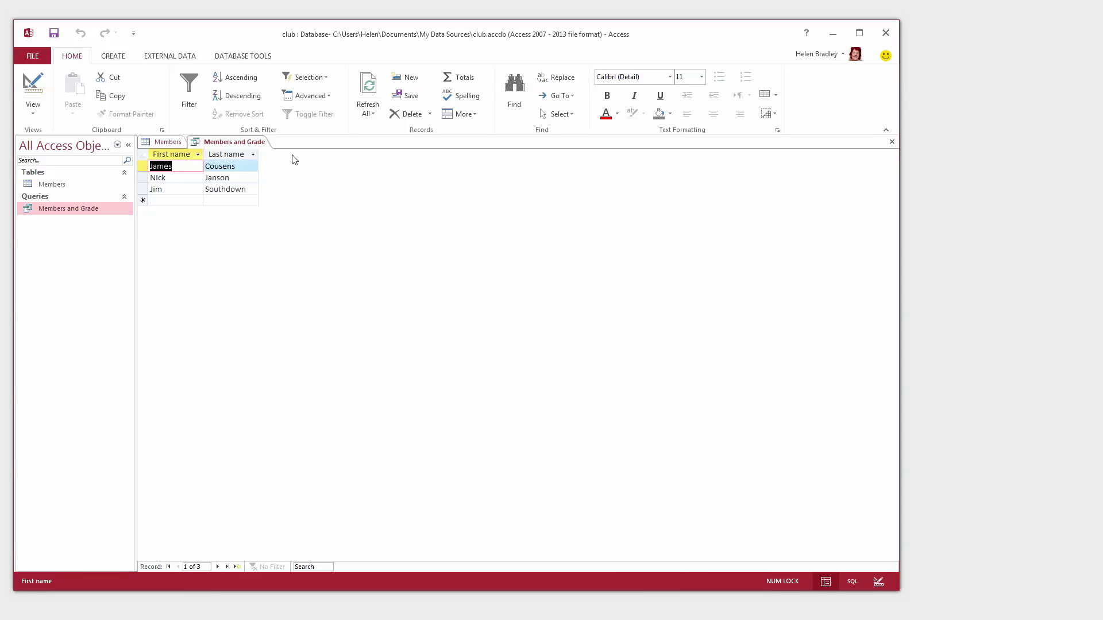
{"action": "left_click", "coordinate": [33, 106]}
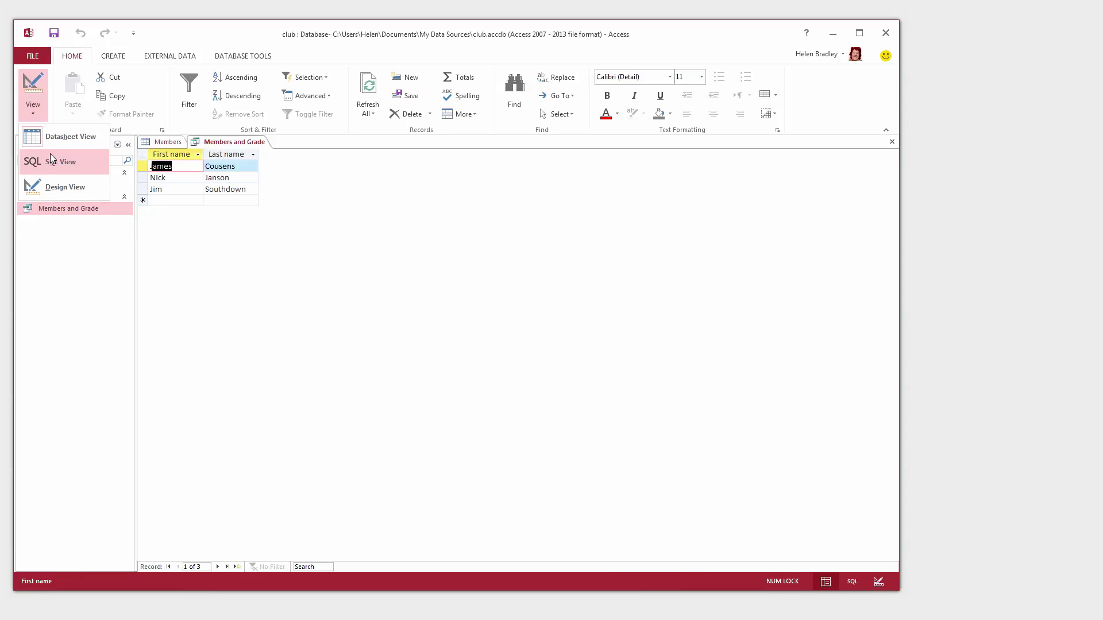
{"action": "left_click", "coordinate": [56, 186]}
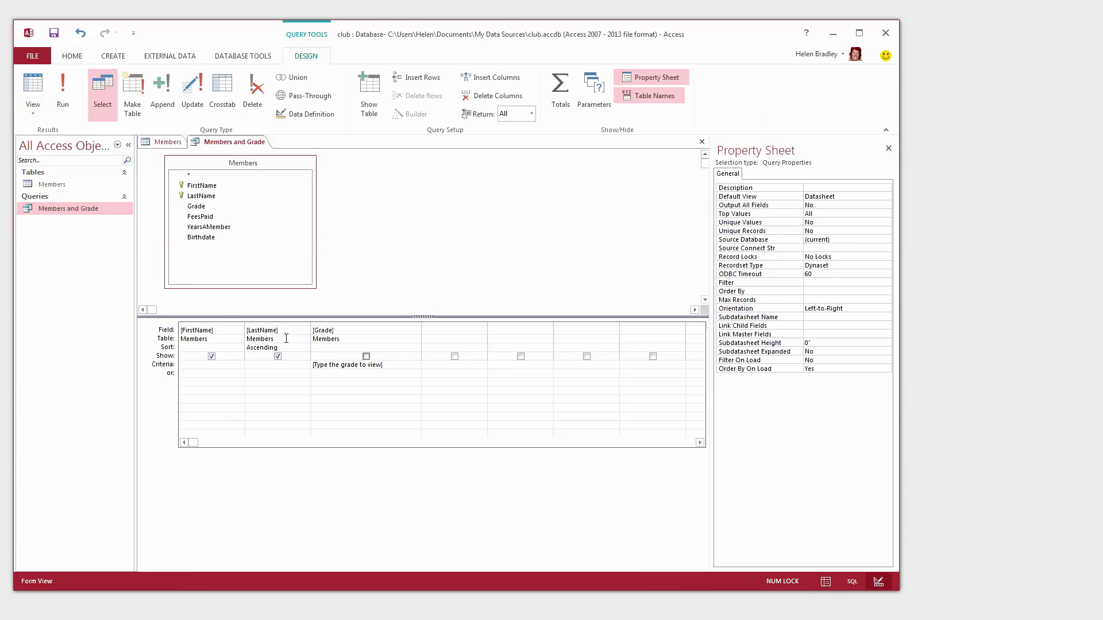
{"action": "left_click", "coordinate": [366, 356]}
Step: Close the Members and Grade query, saving its design changes
{"action": "left_click", "coordinate": [703, 144]}
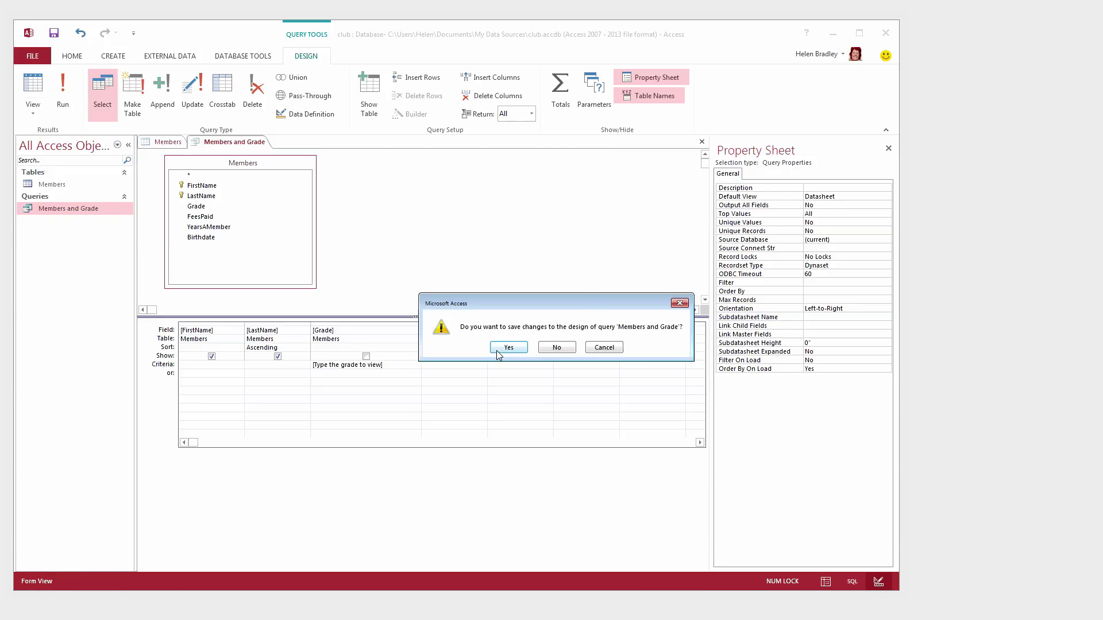
{"action": "left_click", "coordinate": [507, 348]}
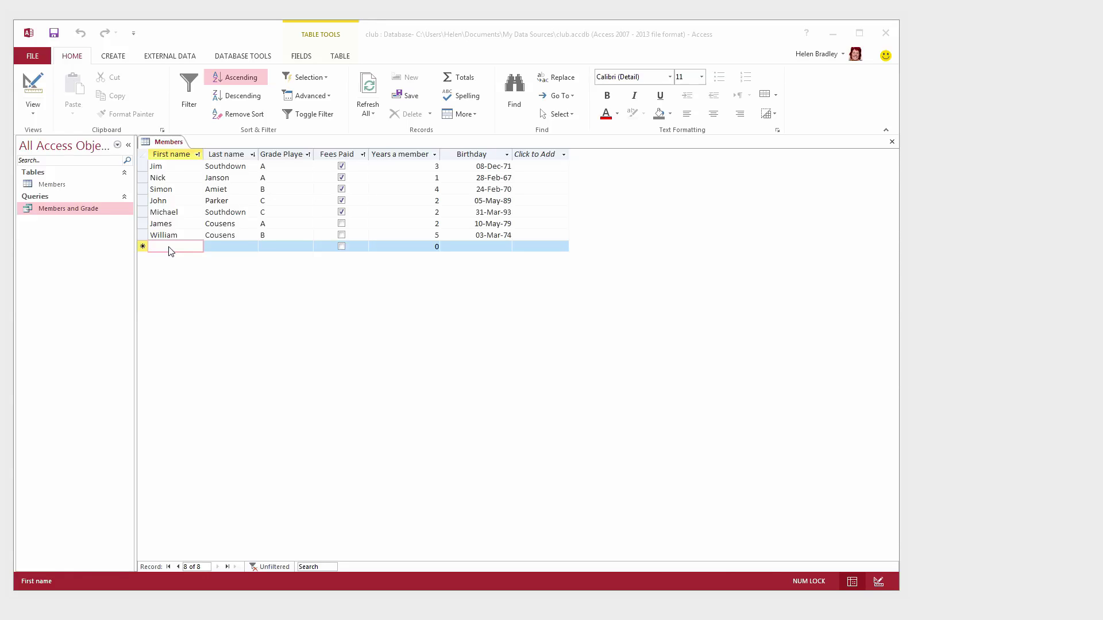
Step: Create a new design-view query on the Members table, resizing panes so all six fields show
{"action": "left_click", "coordinate": [111, 57]}
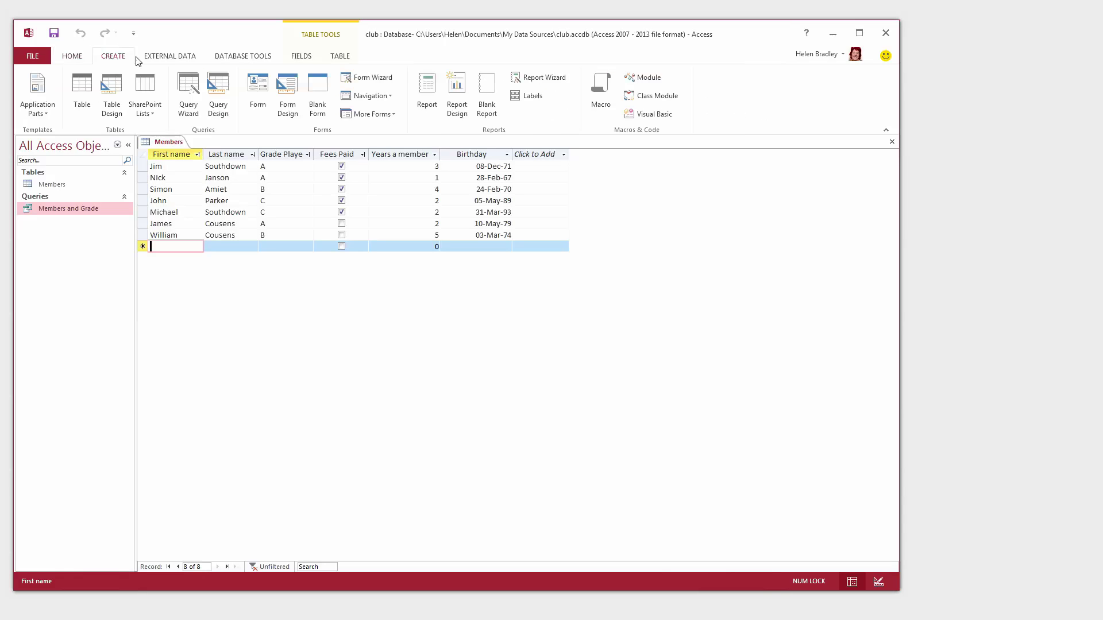
{"action": "left_click", "coordinate": [220, 87]}
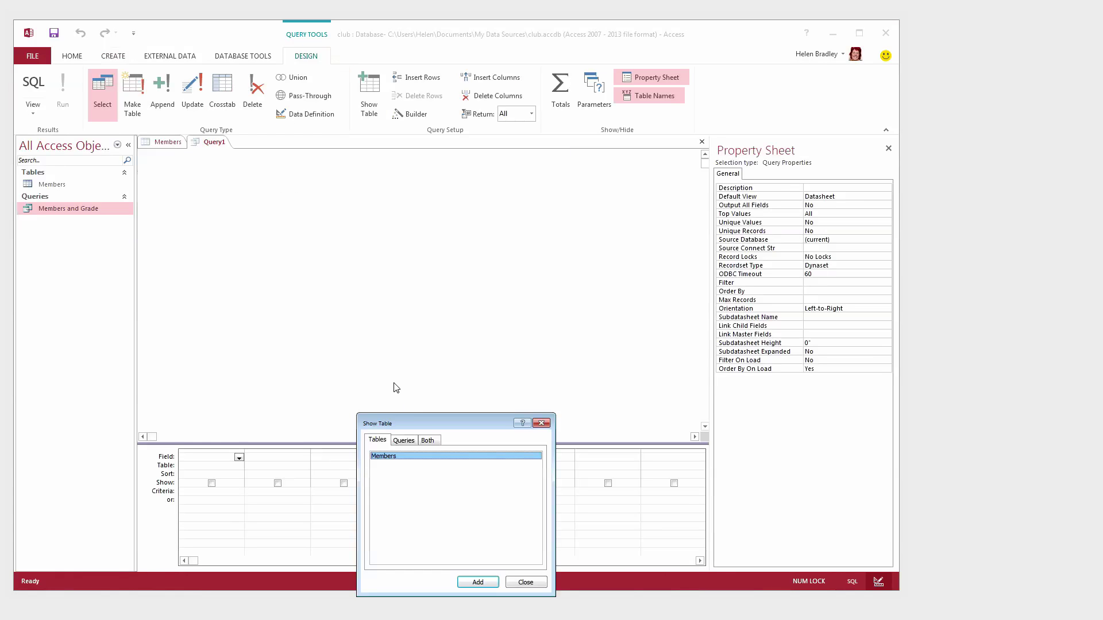
{"action": "left_click_drag", "start_coordinate": [423, 418], "coordinate": [261, 194]}
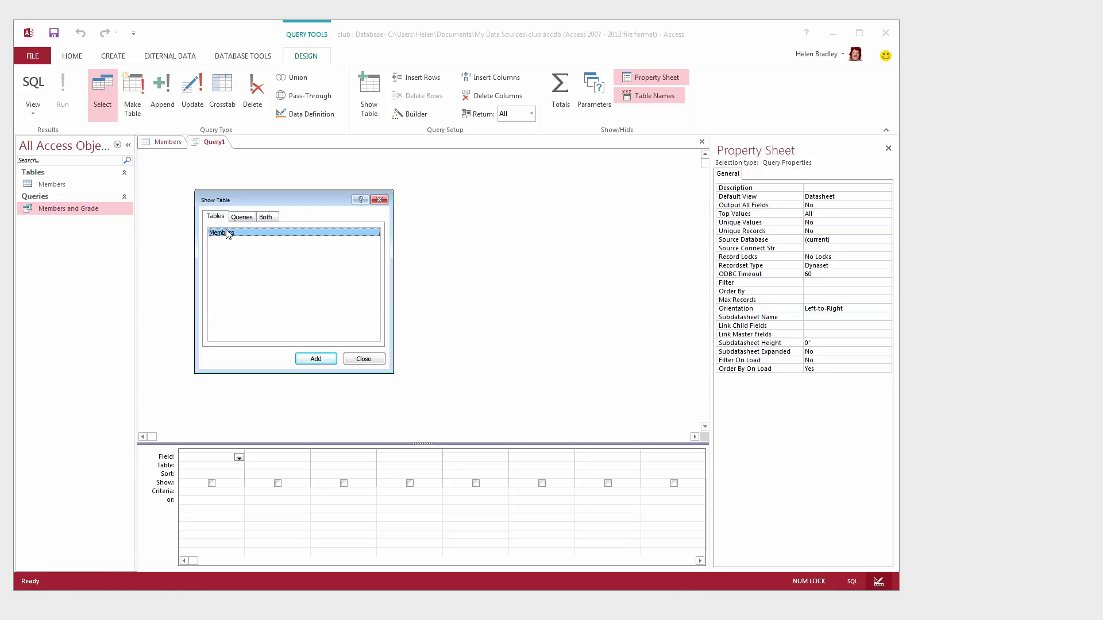
{"action": "left_click", "coordinate": [315, 360]}
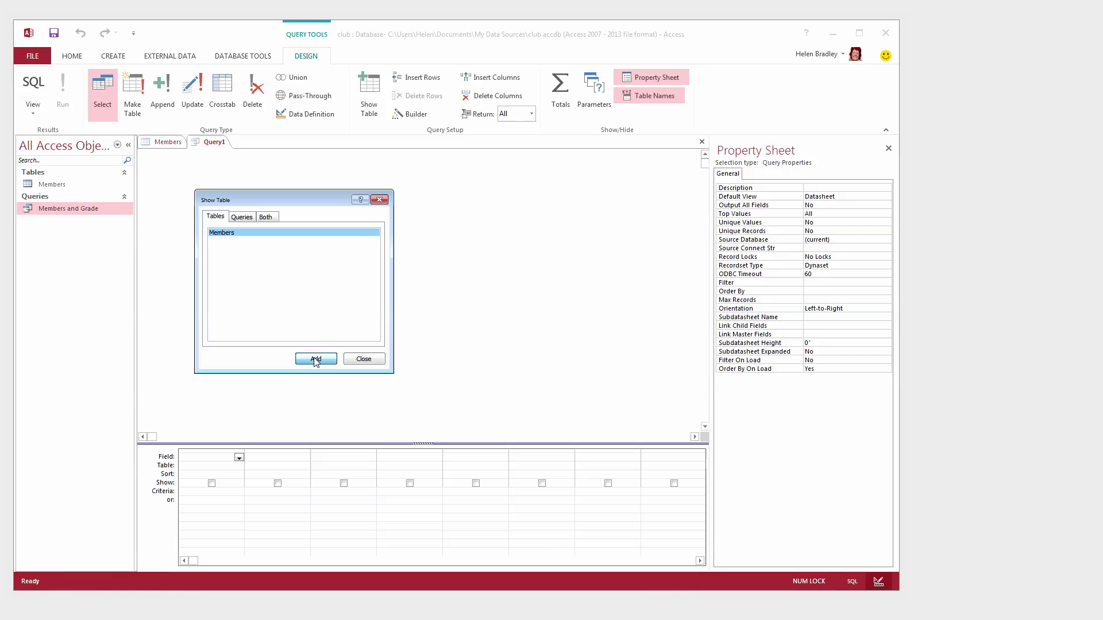
{"action": "left_click", "coordinate": [363, 360]}
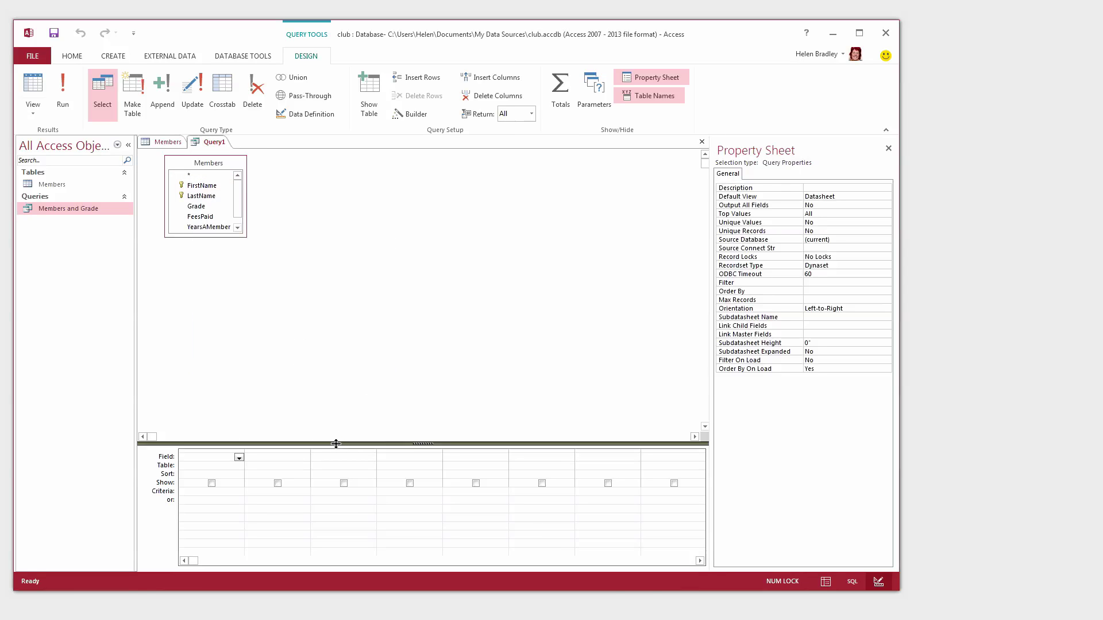
{"action": "left_click_drag", "start_coordinate": [336, 444], "coordinate": [337, 285]}
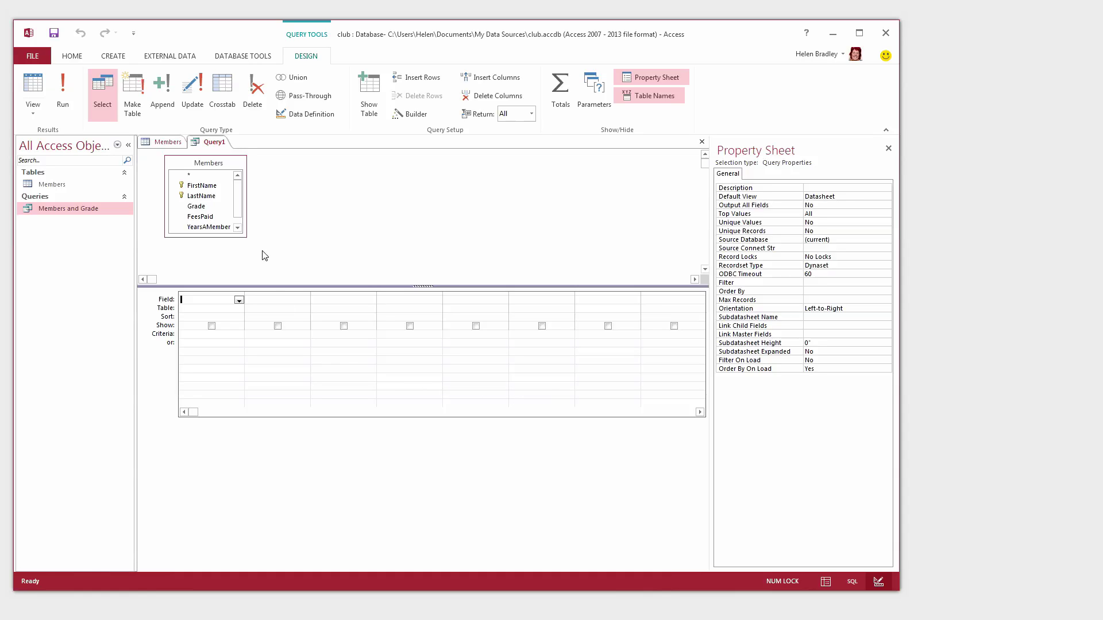
{"action": "left_click_drag", "start_coordinate": [245, 236], "coordinate": [361, 271]}
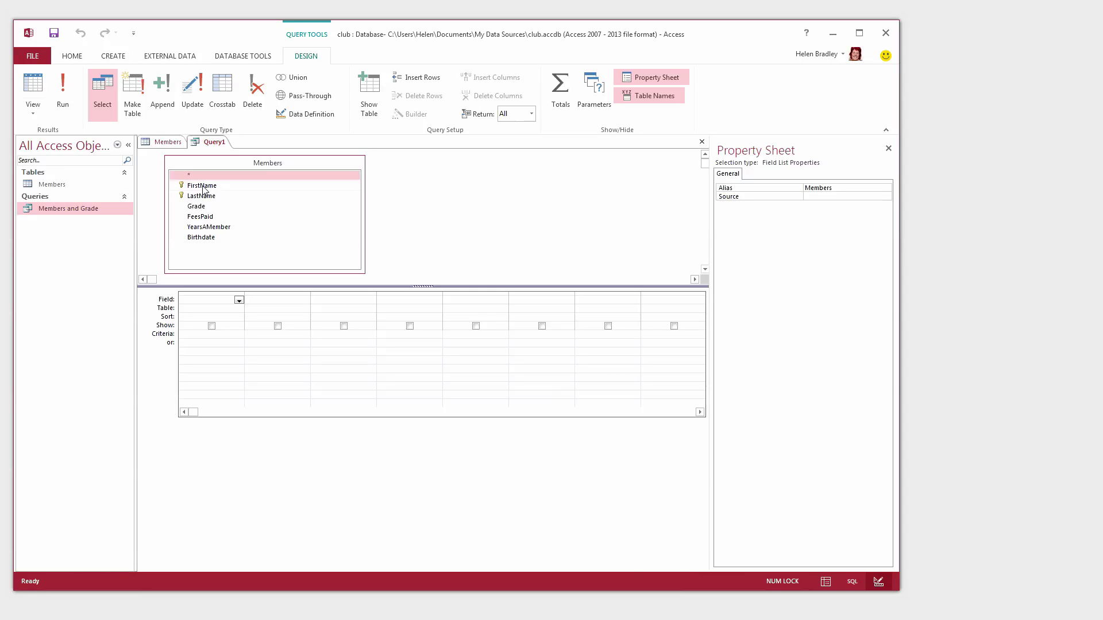
Step: Add FirstName, LastName and FeesPaid to the query grid
{"action": "double_click", "coordinate": [202, 185]}
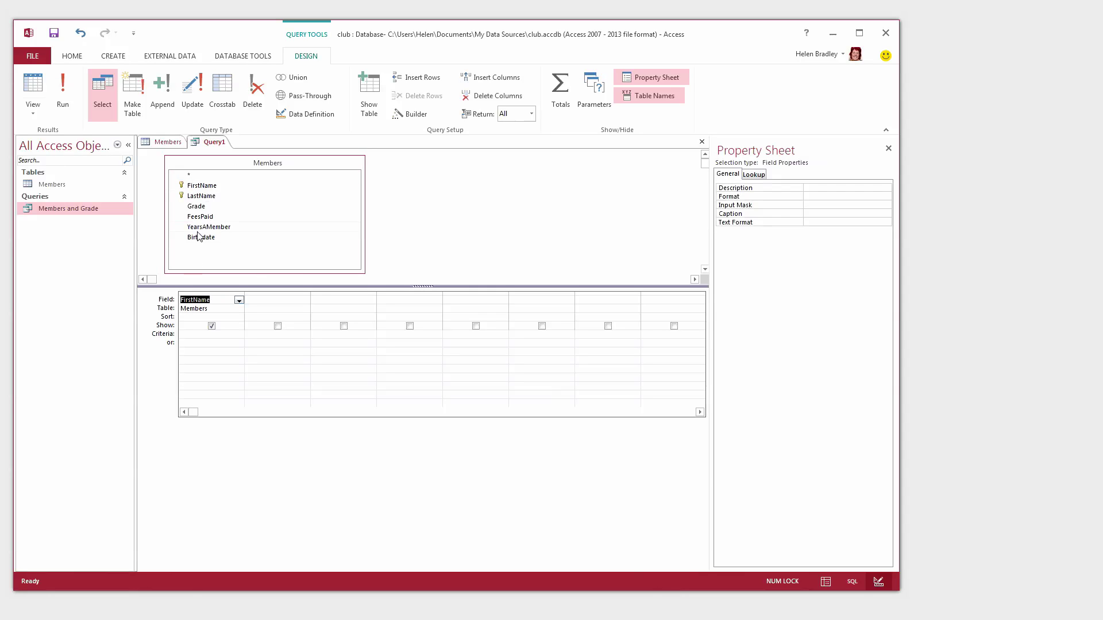
{"action": "double_click", "coordinate": [198, 195]}
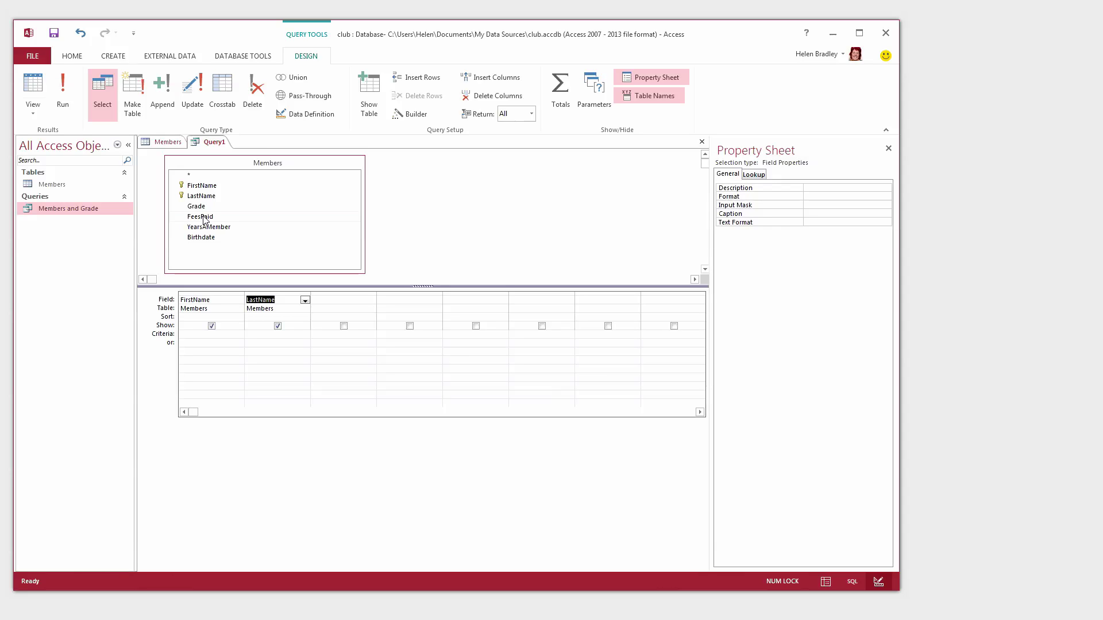
{"action": "double_click", "coordinate": [206, 217]}
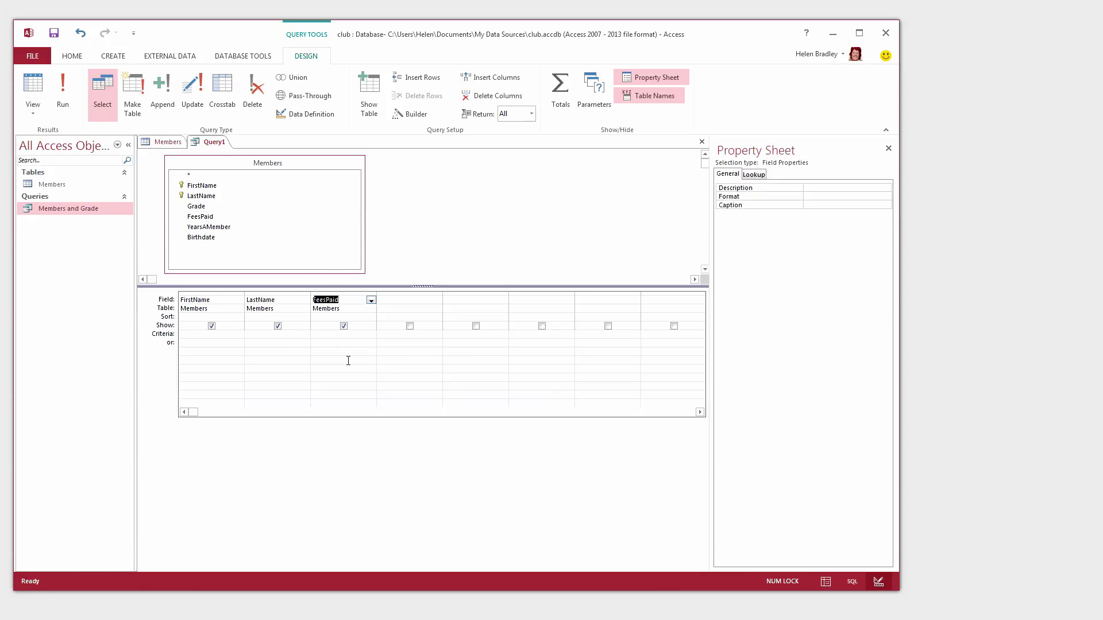
Step: Set the FeesPaid criterion to =False, leaving its Show box ticked
{"action": "left_click", "coordinate": [331, 343]}
{"action": "left_click", "coordinate": [343, 326]}
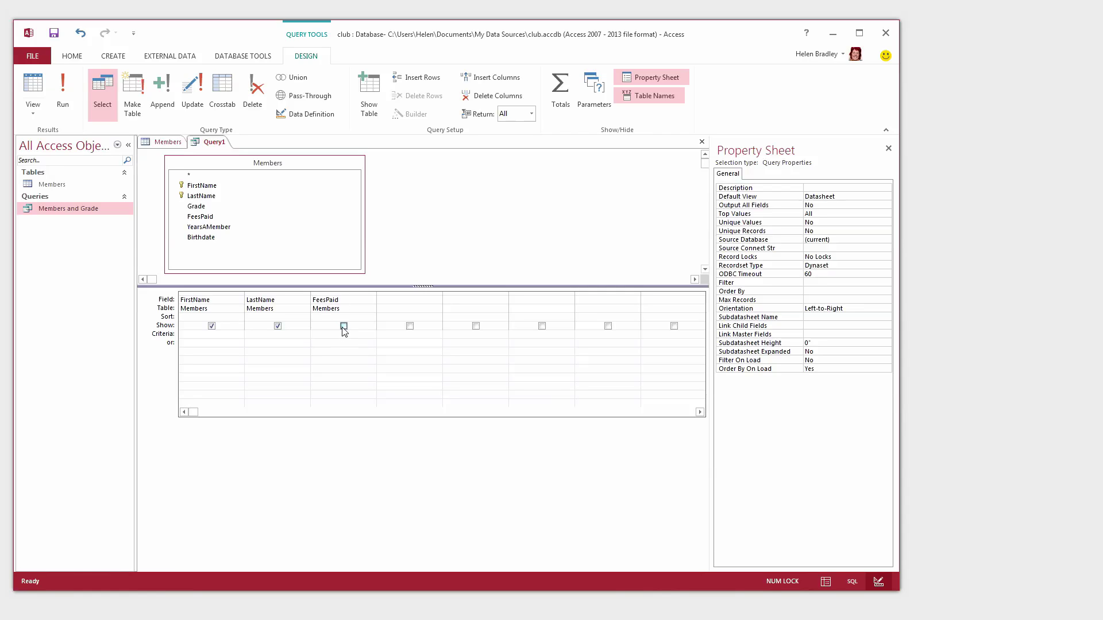
{"action": "left_click", "coordinate": [313, 333]}
{"action": "type", "text": "fals"}
{"action": "left_click", "coordinate": [338, 360]}
{"action": "left_click", "coordinate": [344, 325]}
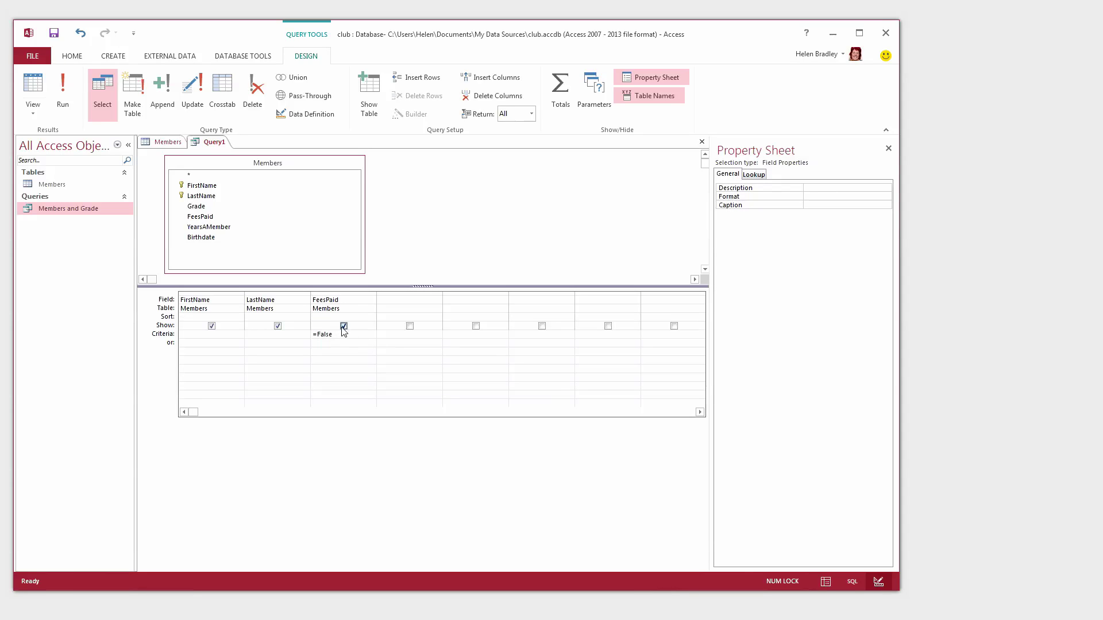
Step: Run the query to preview unpaid members, then untick FeesPaid's Show box in Design view
{"action": "left_click", "coordinate": [63, 87]}
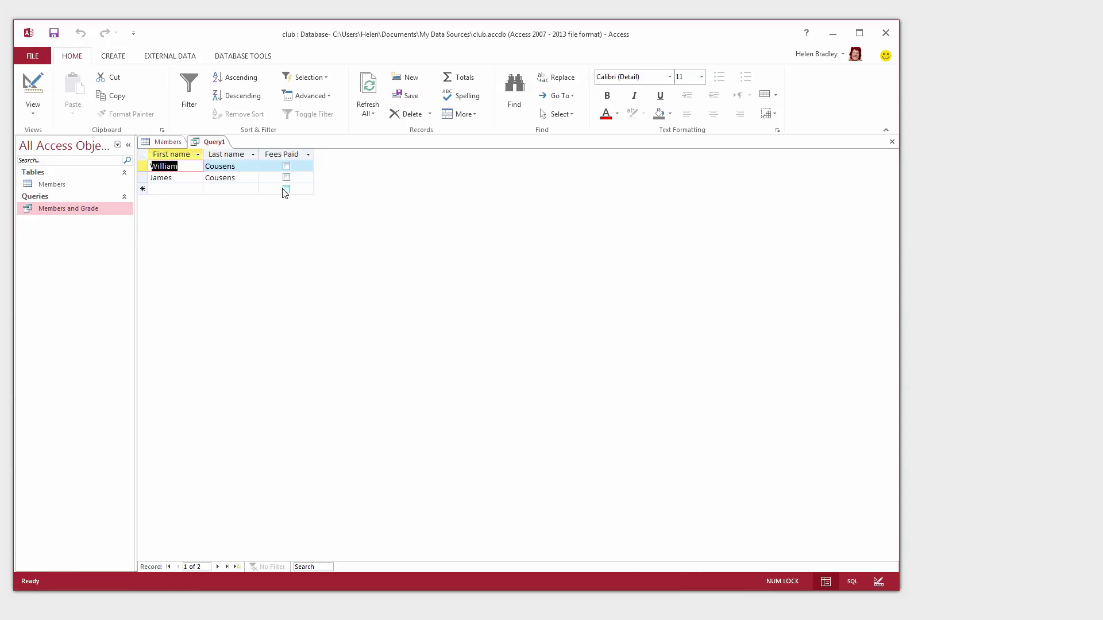
{"action": "left_click", "coordinate": [32, 111]}
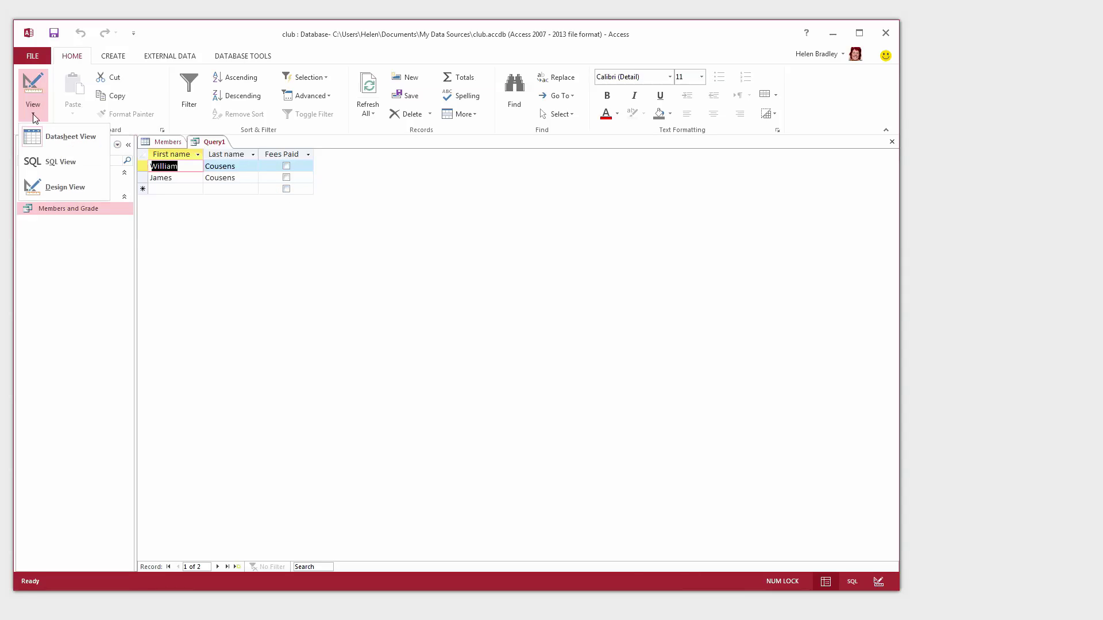
{"action": "left_click", "coordinate": [52, 188]}
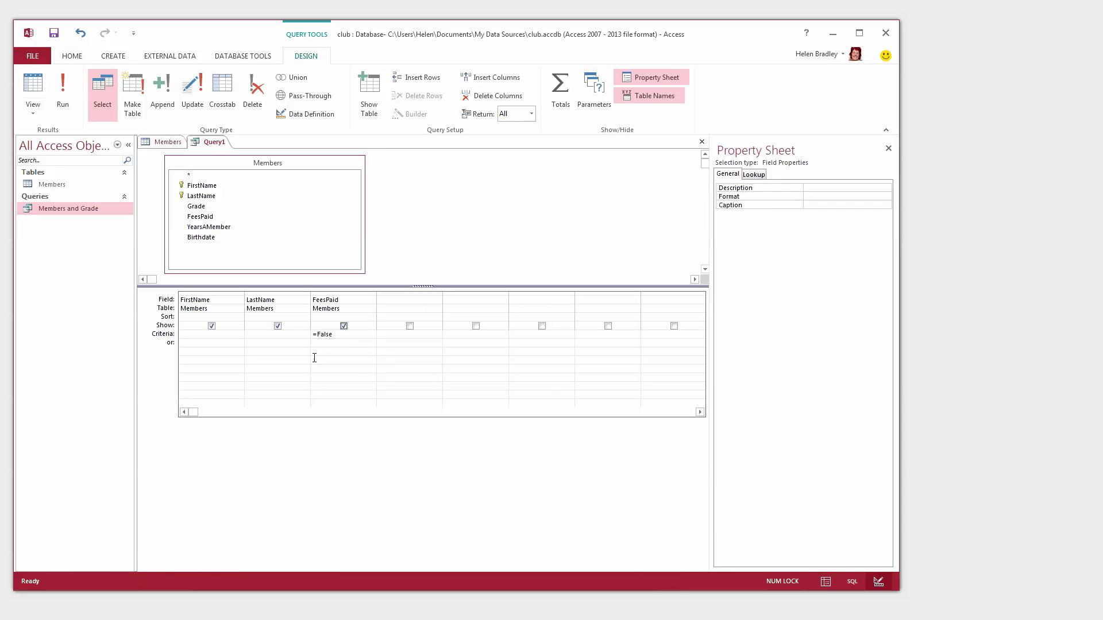
{"action": "left_click", "coordinate": [343, 326]}
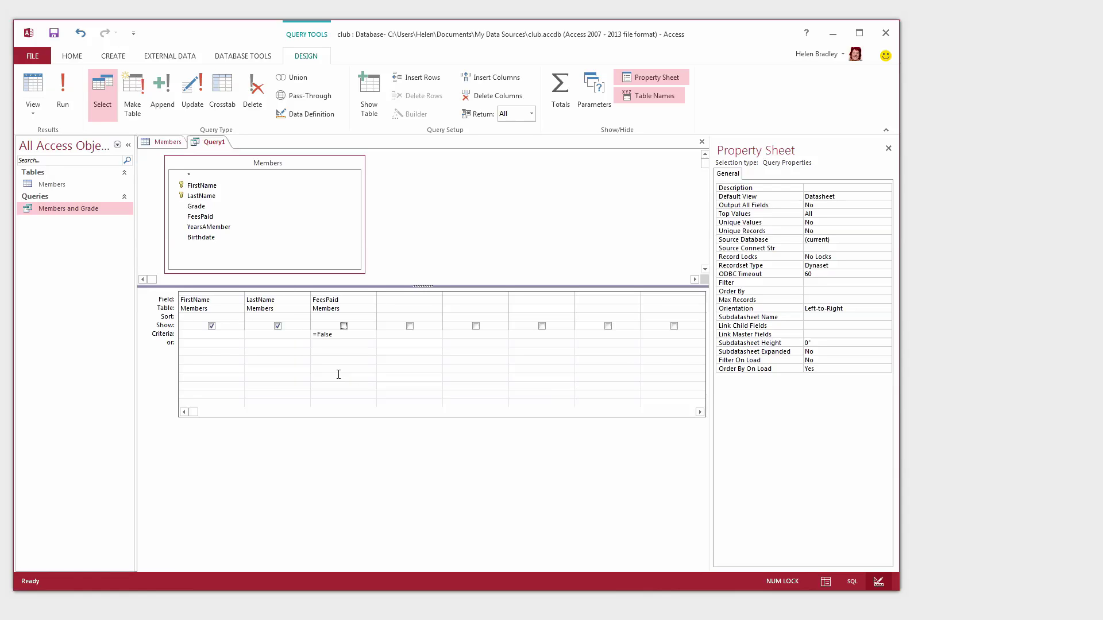
Step: Save the new query as 'Fees Unpaid' and close it
{"action": "left_click", "coordinate": [703, 144]}
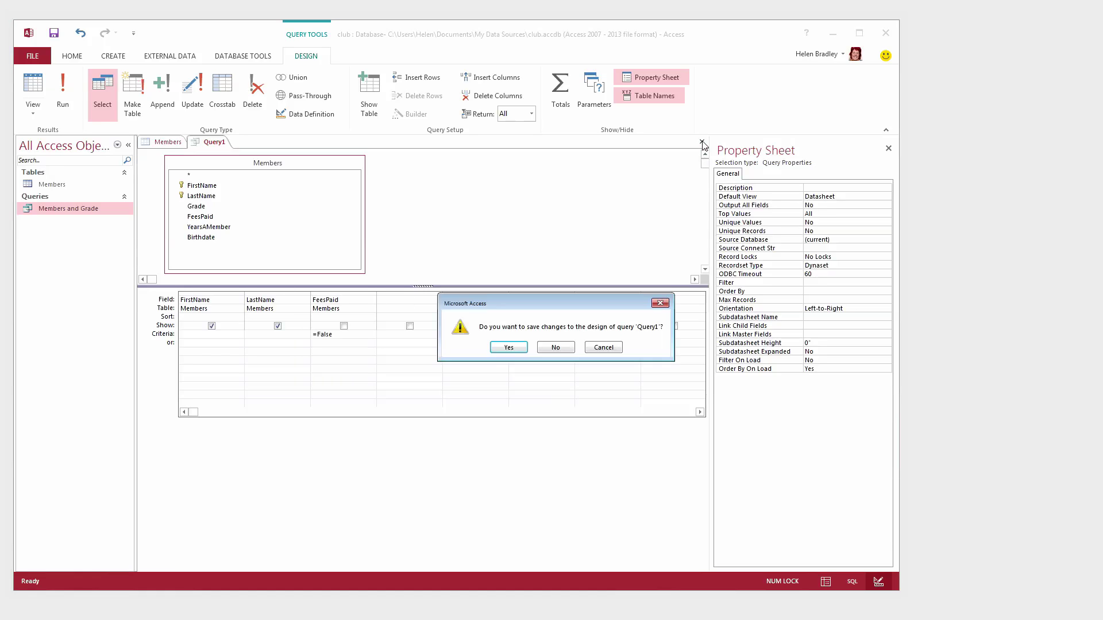
{"action": "left_click", "coordinate": [509, 347]}
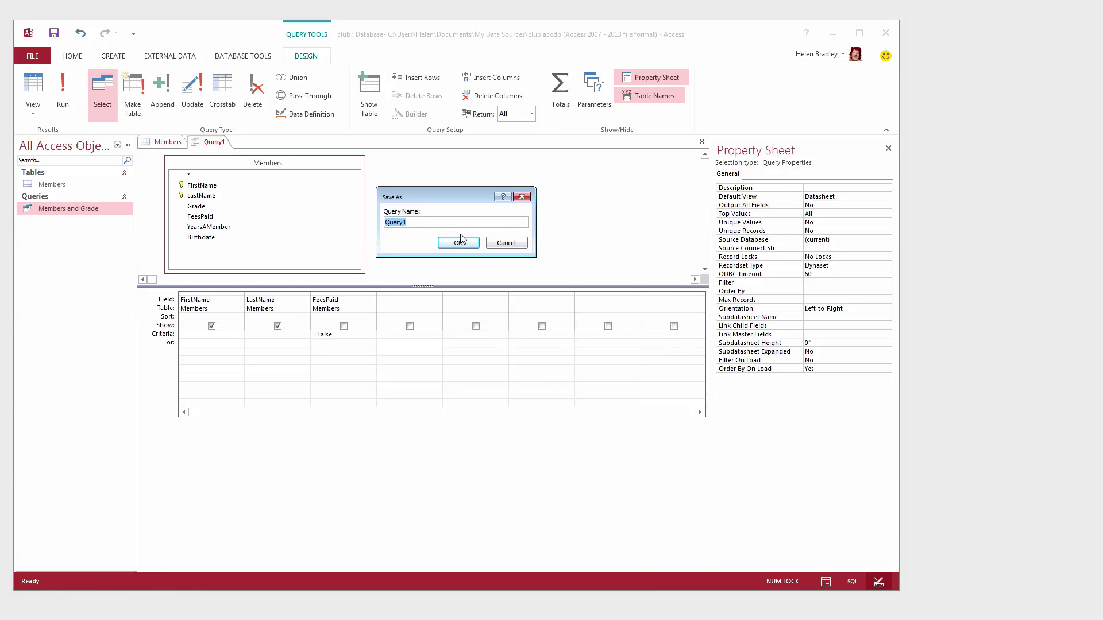
{"action": "type", "text": "Fees Unpaid"}
{"action": "left_click", "coordinate": [459, 242]}
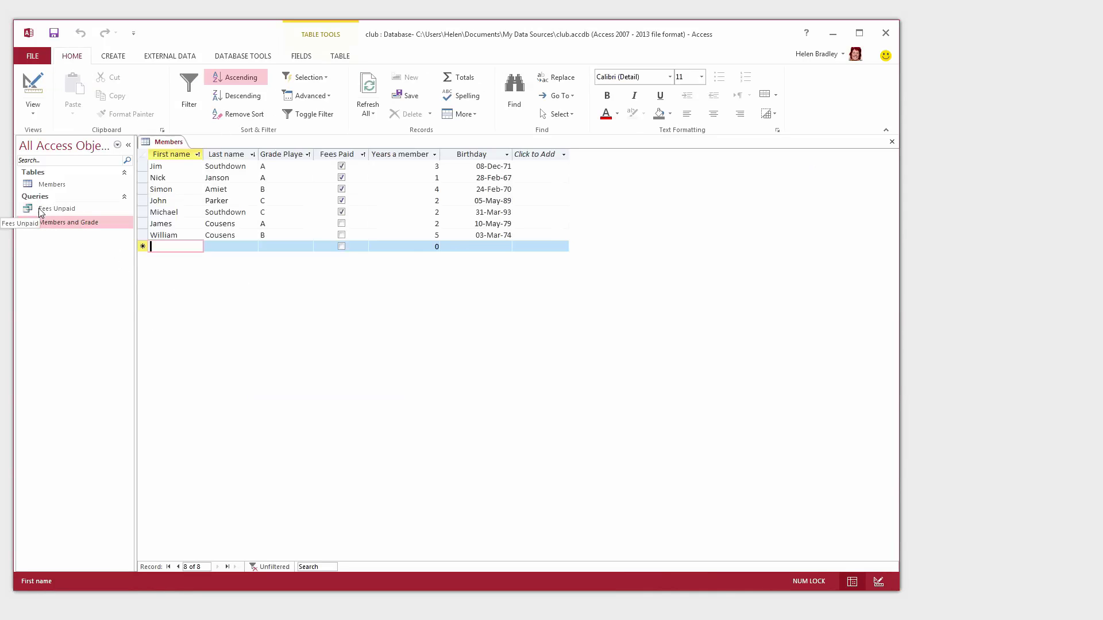
Step: Run Members and Grade for grade A, then open Fees Unpaid listing its two unpaid members
{"action": "left_click", "coordinate": [39, 209]}
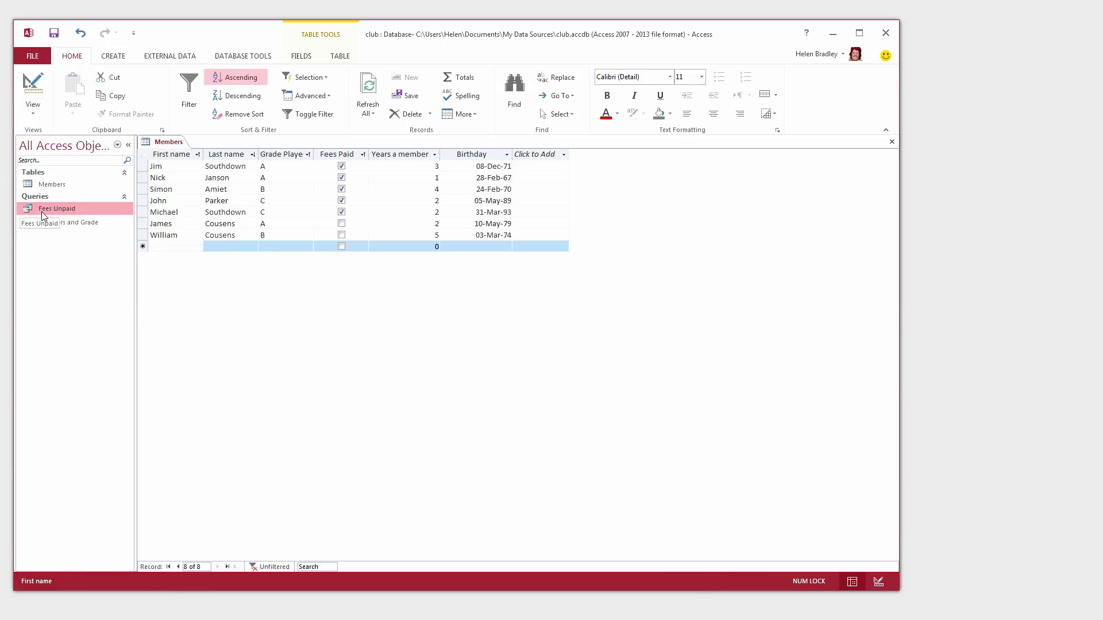
{"action": "double_click", "coordinate": [84, 227]}
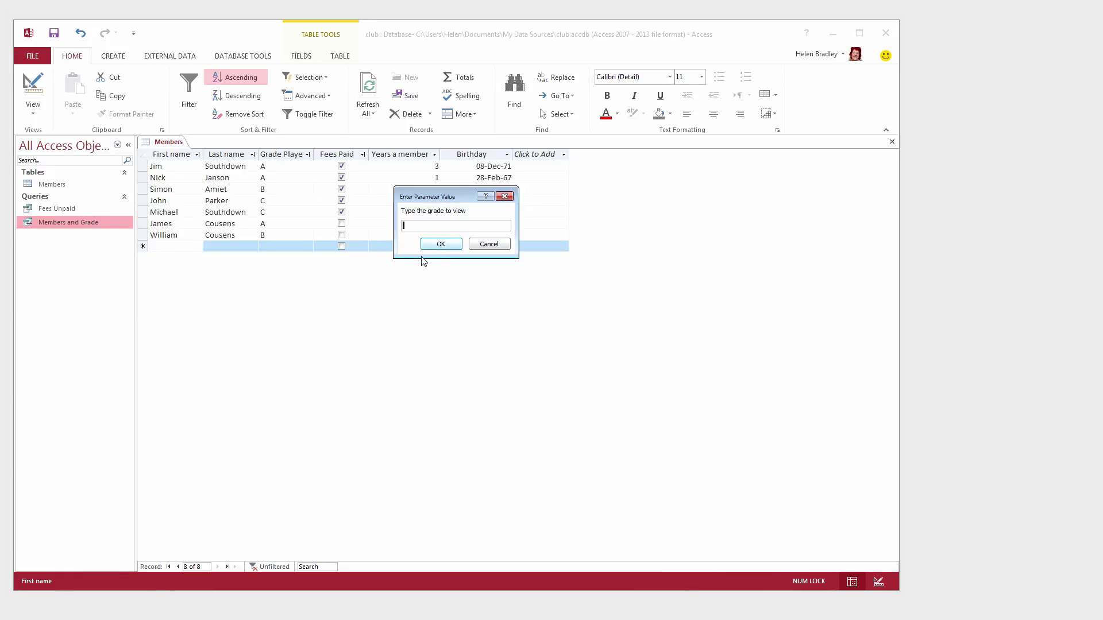
{"action": "type", "text": "a"}
{"action": "left_click", "coordinate": [441, 244]}
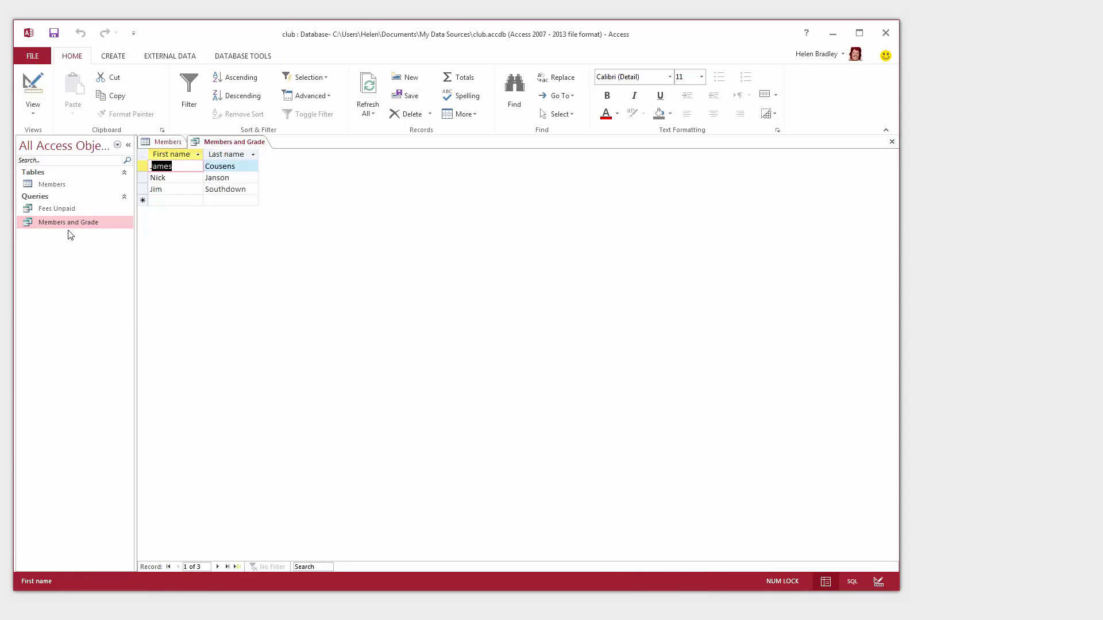
{"action": "double_click", "coordinate": [50, 209]}
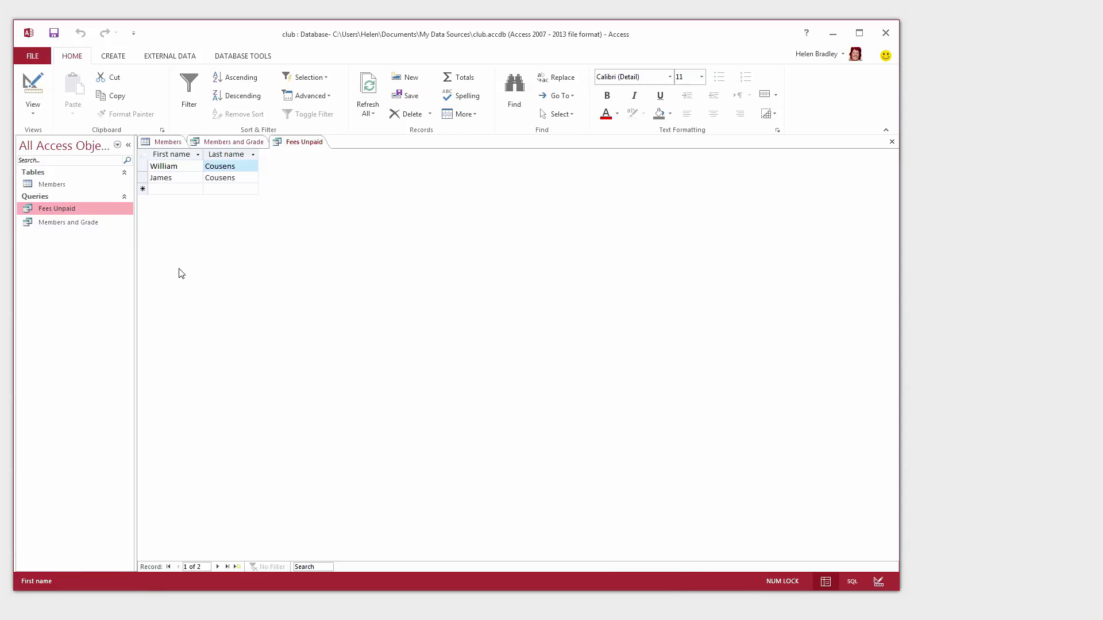
{"action": "left_click", "coordinate": [225, 289]}
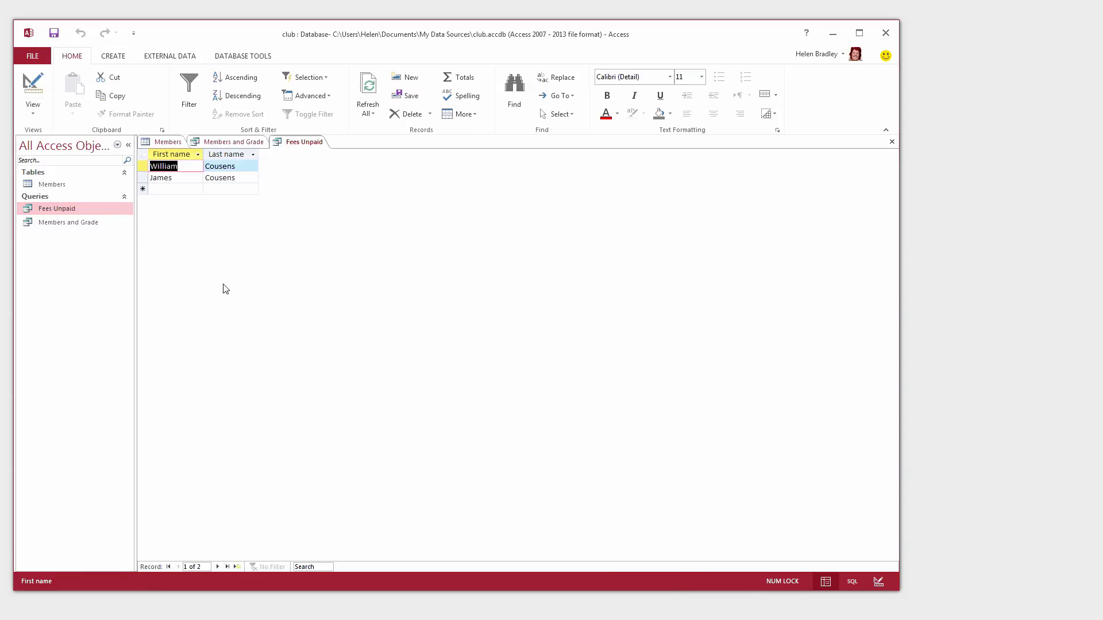